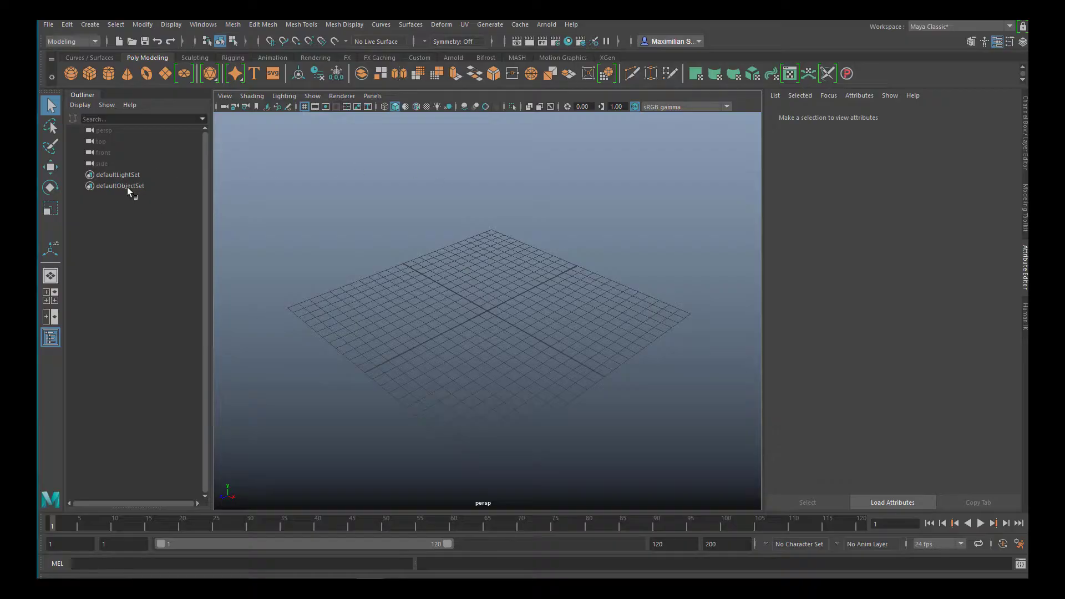
# Create a polygon cube, move it back along Z and scale it up.
pyautogui.click(89, 74)
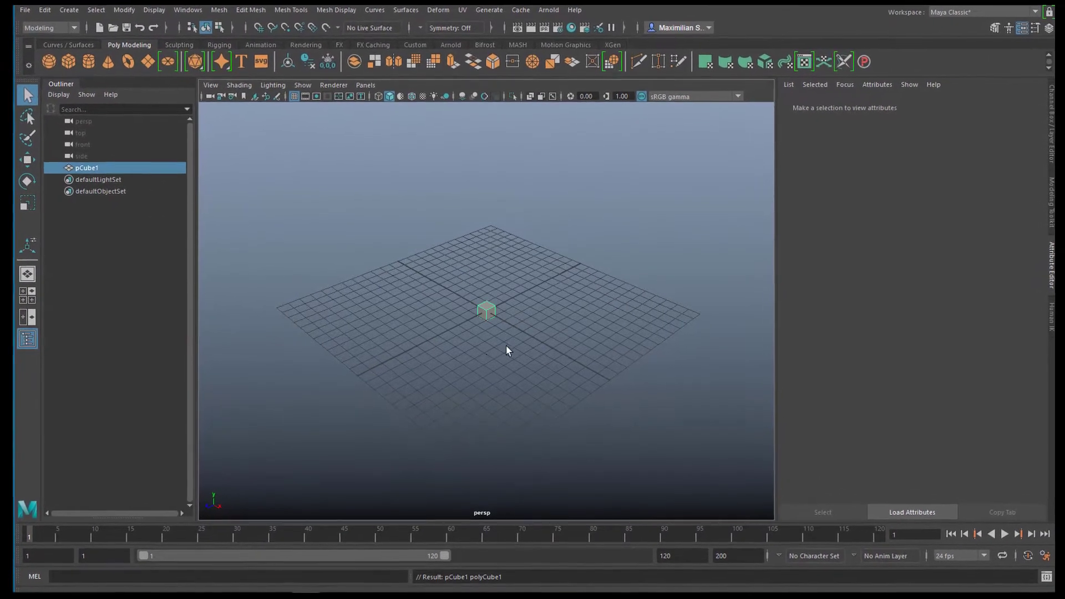
pyautogui.press('w')
pyautogui.moveTo(444, 335); pyautogui.dragTo(565, 296)
pyautogui.click(620, 248)
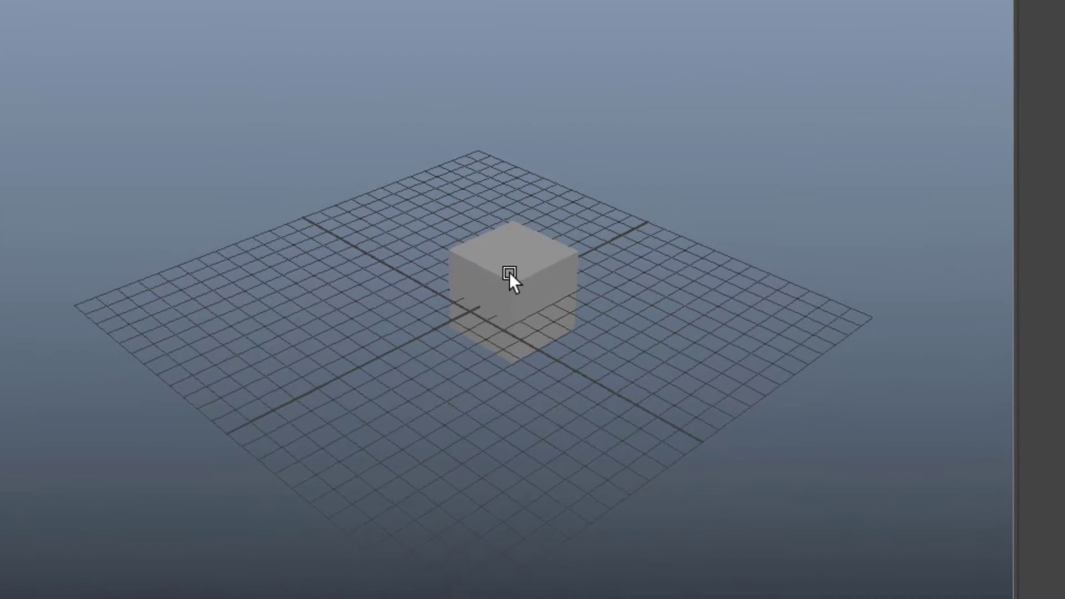
# Raise one top corner vertex of the cube high on Y into a tall slanted spike.
pyautogui.moveTo(531, 231); pyautogui.dragTo(438, 219, button='right')
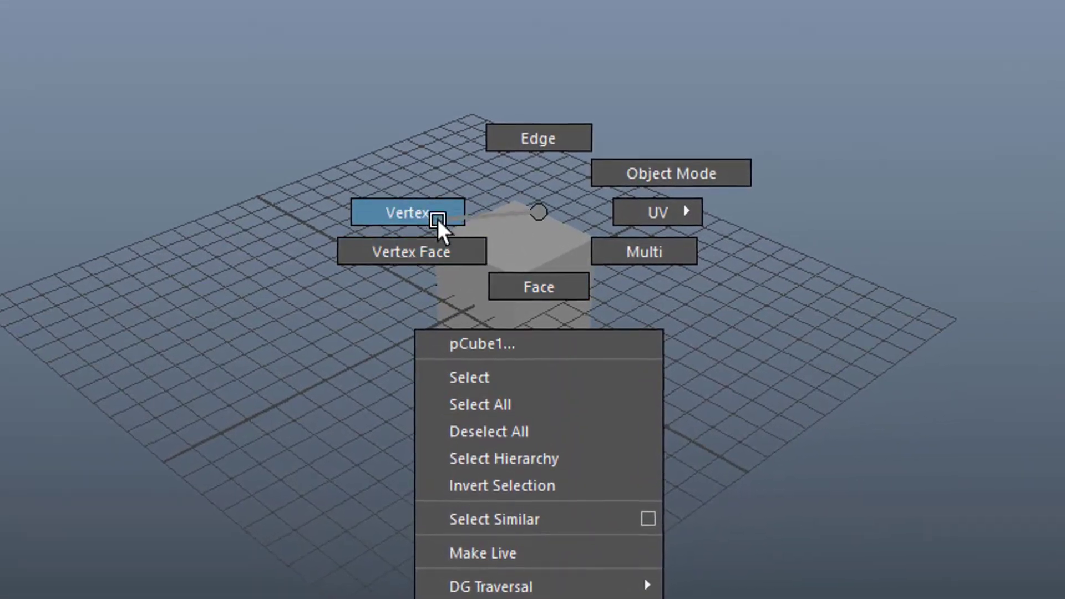
pyautogui.click(515, 200)
pyautogui.moveTo(517, 72); pyautogui.dragTo(508, 7)
pyautogui.keyDown('alt'); pyautogui.moveTo(399, 345); pyautogui.dragTo(602, 234); pyautogui.keyUp('alt')
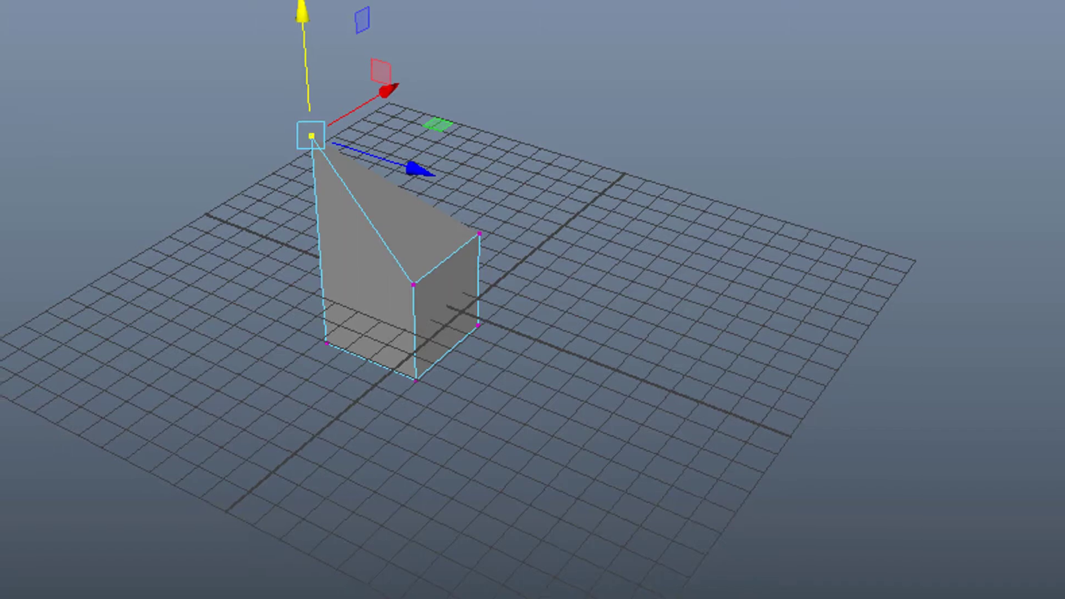
# Start a new scene without saving and create a framed Soccer Ball primitive.
pyautogui.hotkey('ctrl', 'n')
pyautogui.click(444, 290)
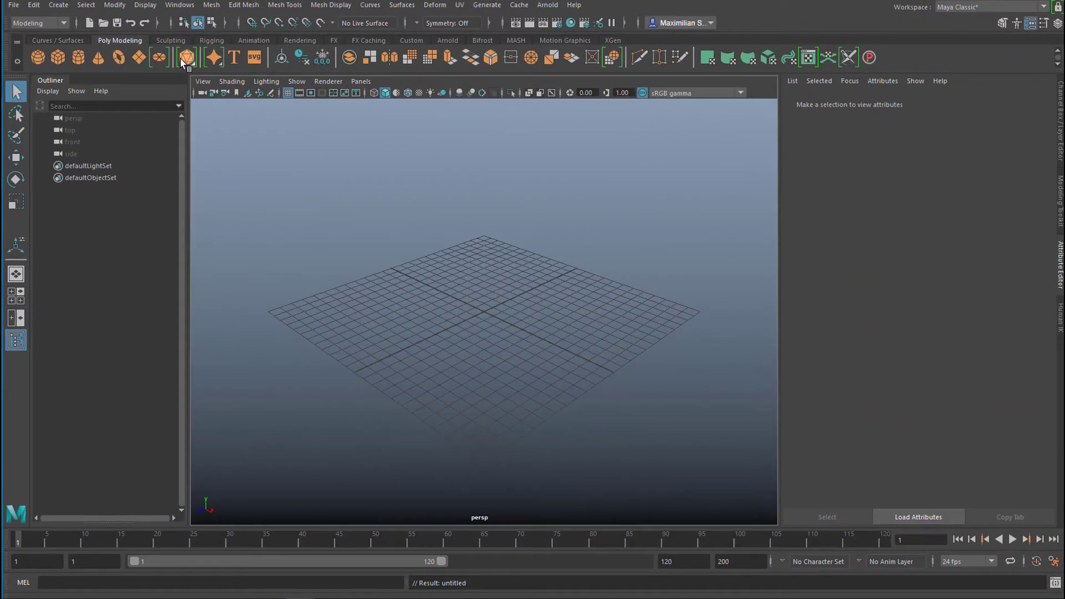
pyautogui.rightClick(187, 61)
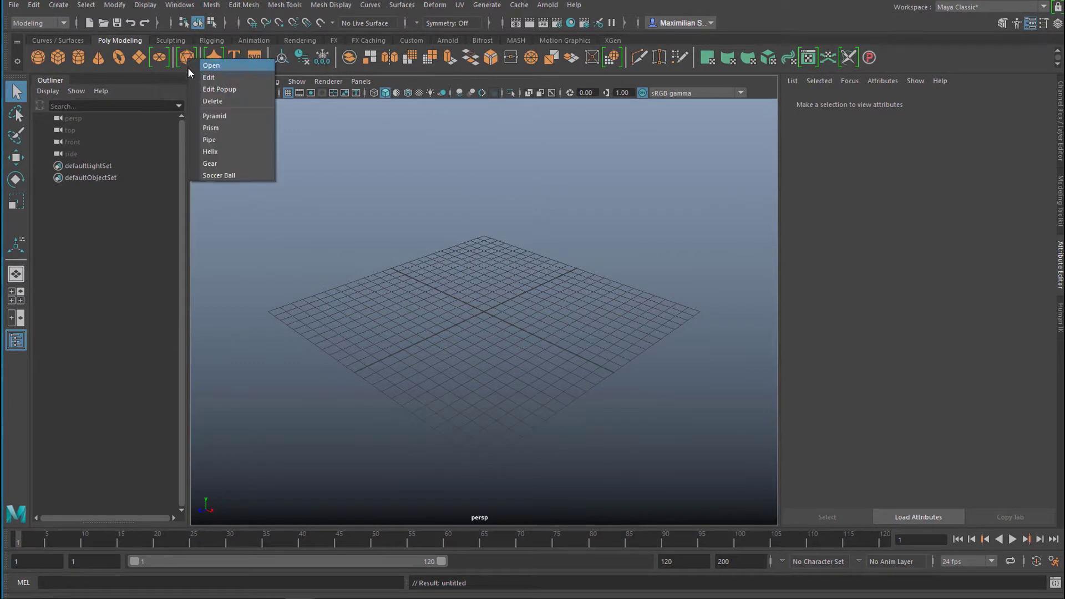
pyautogui.click(227, 175)
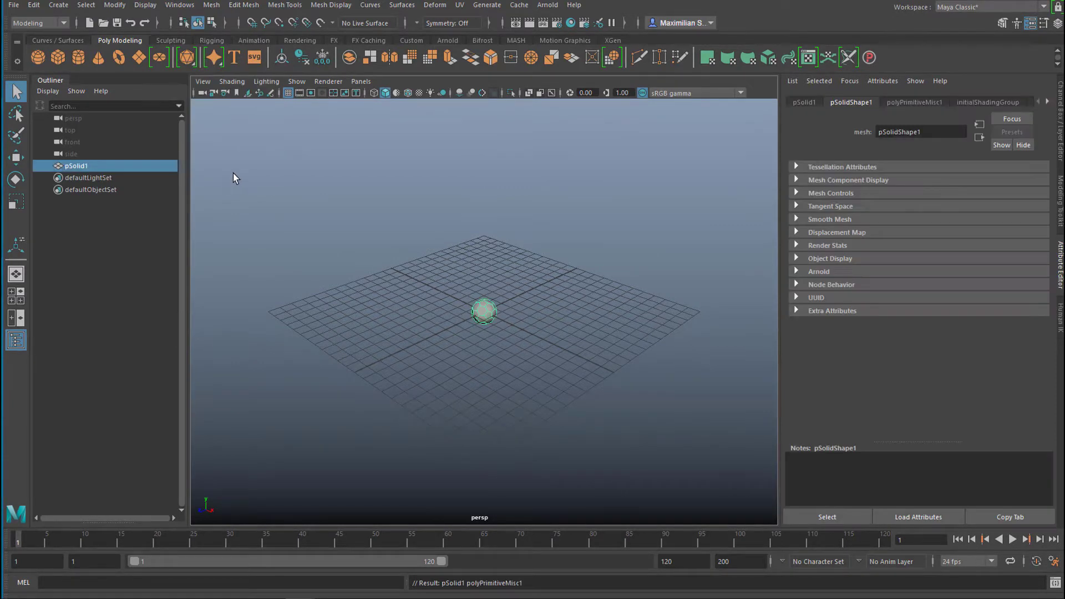
pyautogui.press('f')
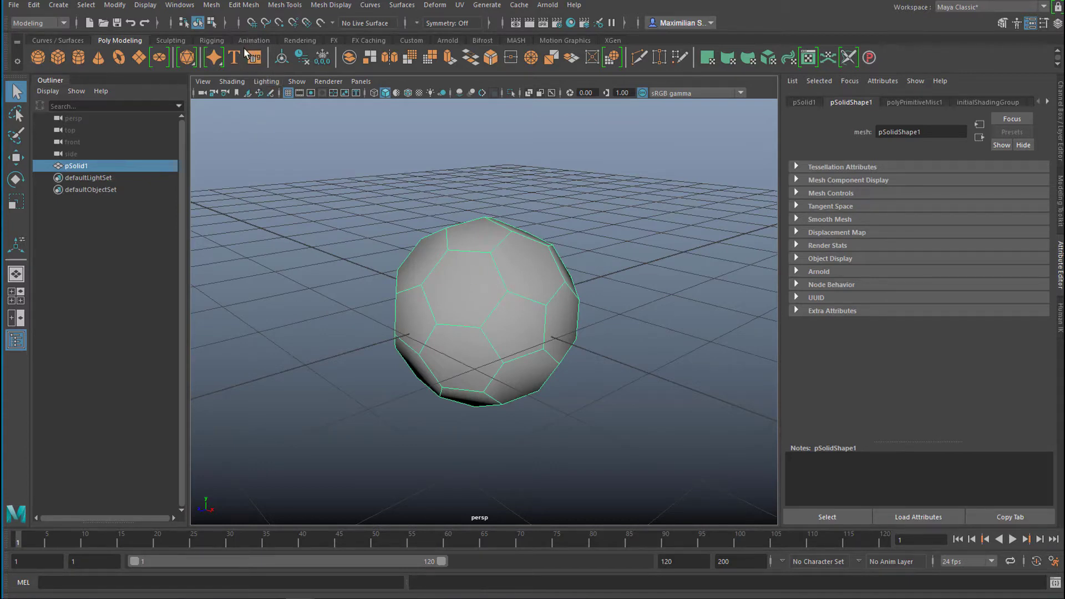
# Smooth the soccer ball with Mesh > Smooth at 3 divisions.
pyautogui.click(213, 6)
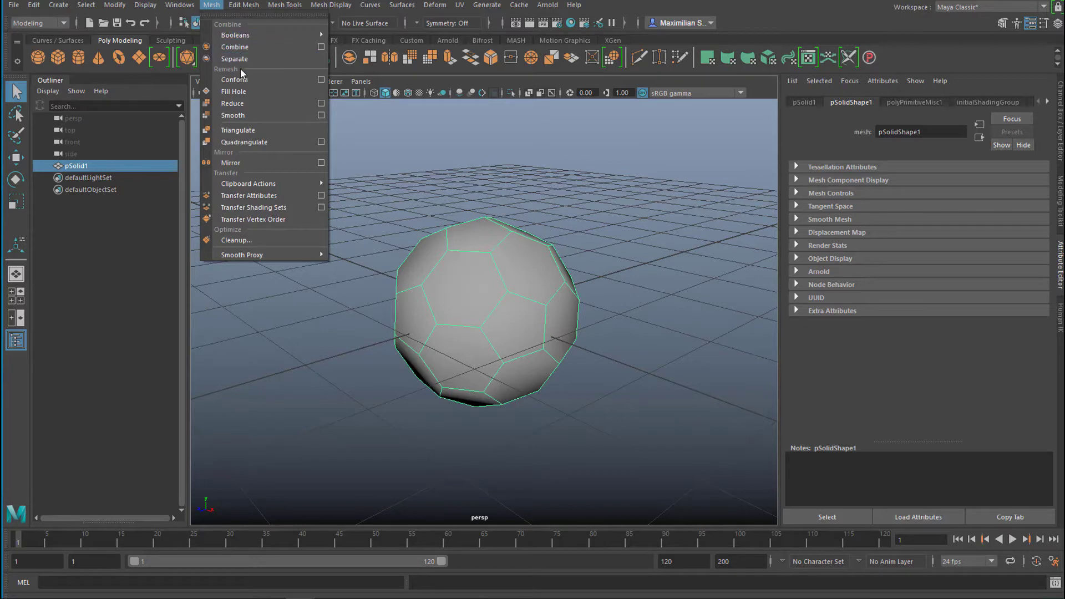
pyautogui.click(248, 116)
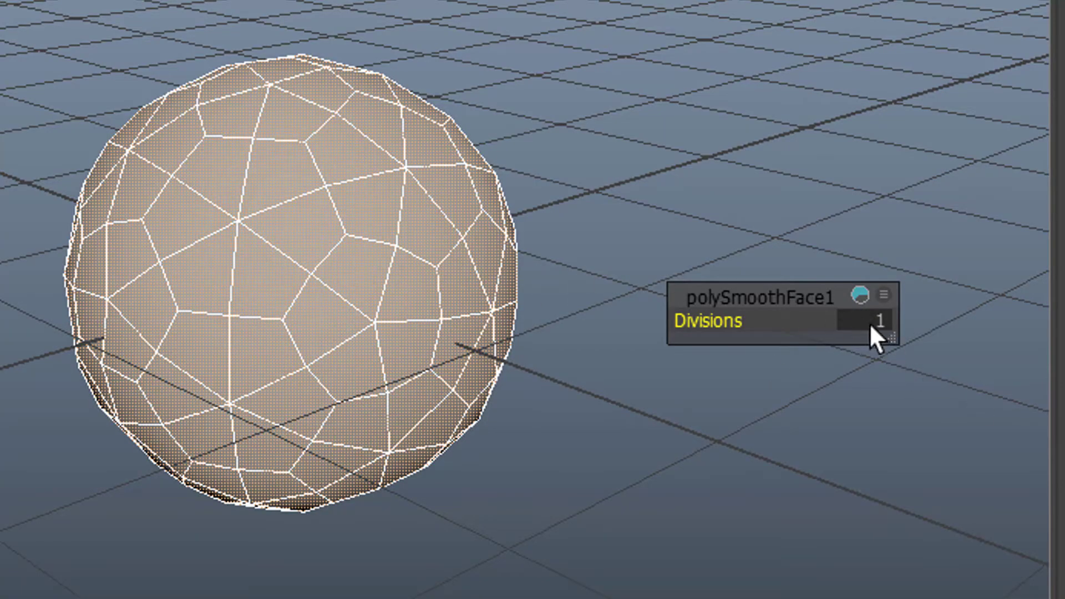
pyautogui.click(880, 313)
pyautogui.press('Return')
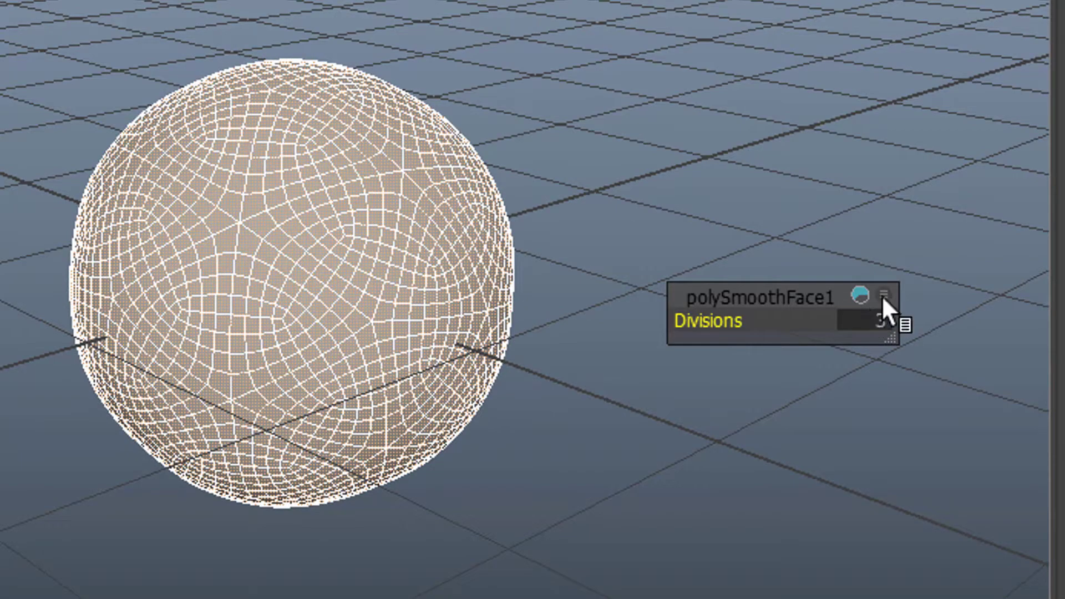
pyautogui.keyDown('alt'); pyautogui.moveTo(289, 513); pyautogui.dragTo(585, 527, button='right'); pyautogui.keyUp('alt')
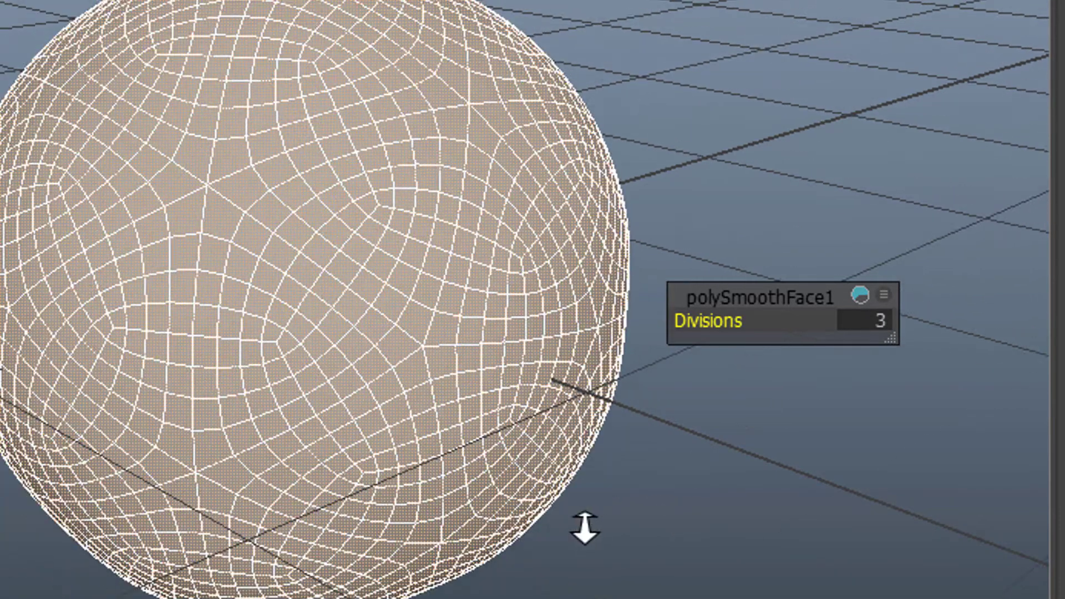
# Select a single vertex near the sphere's pole, deselecting the stray extra vertices.
pyautogui.scroll(2, 372, 128)
pyautogui.moveTo(374, 132); pyautogui.dragTo(244, 132, button='right')
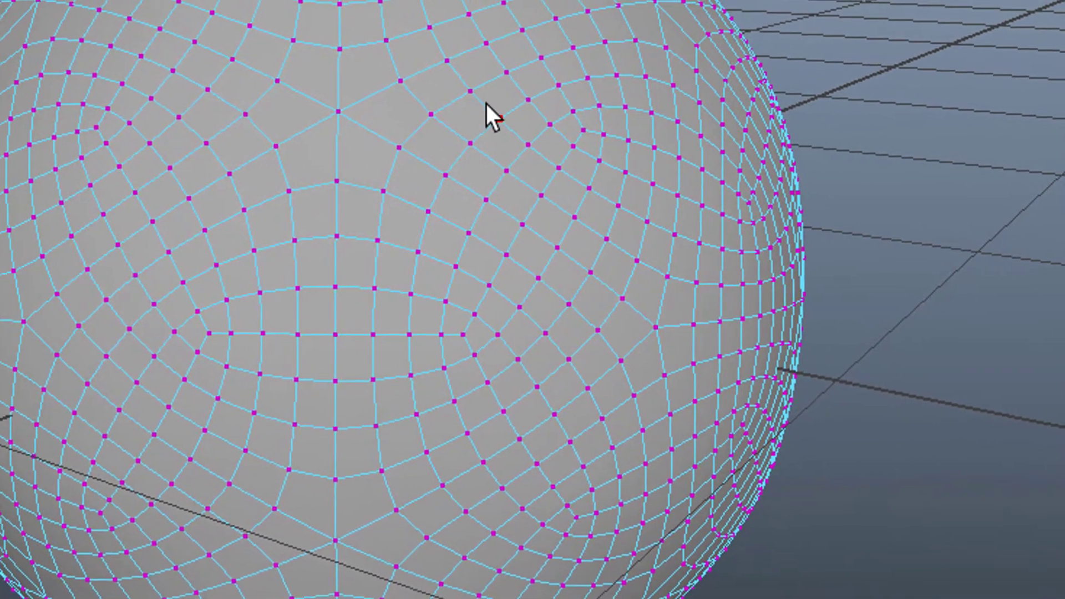
pyautogui.click(465, 113)
pyautogui.scroll(-2, 449, 325)
pyautogui.keyDown('alt'); pyautogui.moveTo(449, 325); pyautogui.dragTo(1013, 282); pyautogui.keyUp('alt')
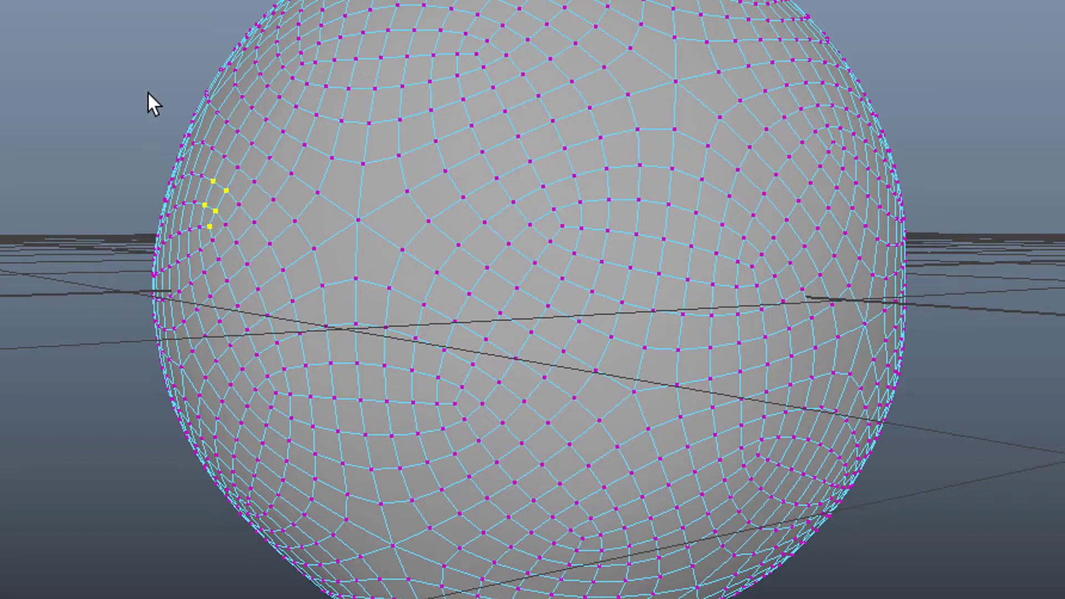
pyautogui.keyDown('ctrl'); pyautogui.moveTo(148, 146); pyautogui.dragTo(247, 323); pyautogui.keyUp('ctrl')
pyautogui.keyDown('alt'); pyautogui.moveTo(715, 387); pyautogui.dragTo(325, 410); pyautogui.keyUp('alt')
pyautogui.keyDown('alt'); pyautogui.moveTo(738, 326); pyautogui.dragTo(618, 369, button='middle'); pyautogui.keyUp('alt')
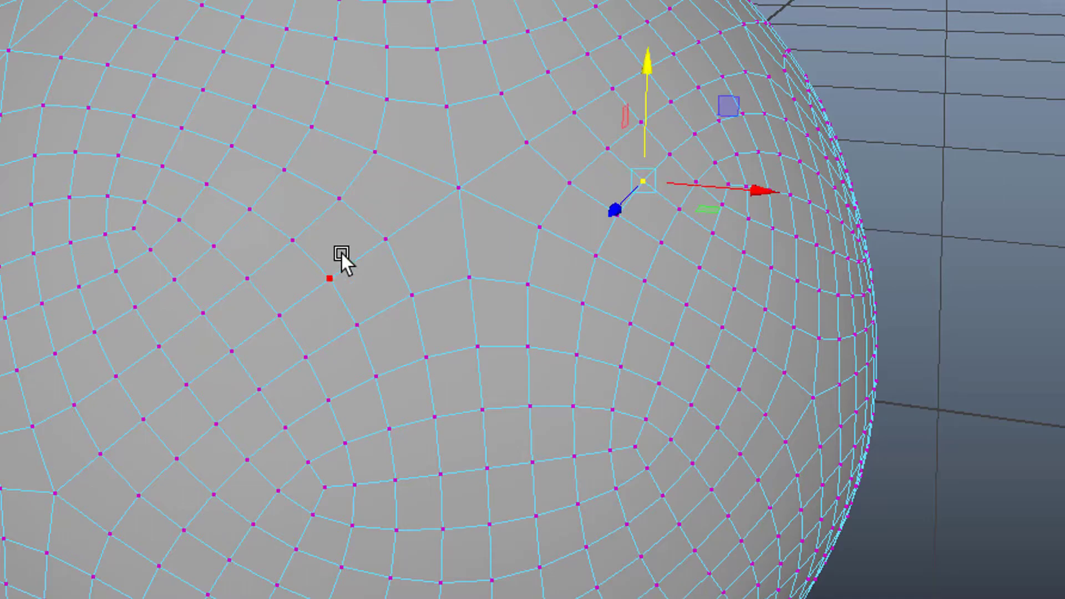
pyautogui.scroll(-8, 554, 381)
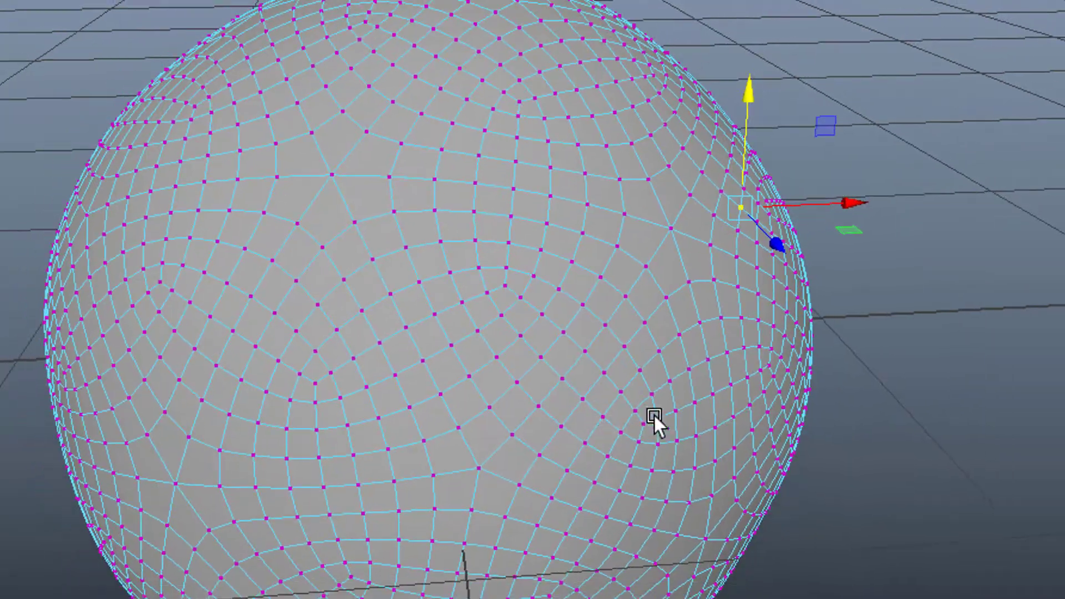
# Drag the selected vertex up and sideways into a long, sharp spike.
pyautogui.moveTo(741, 108); pyautogui.dragTo(782, 24)
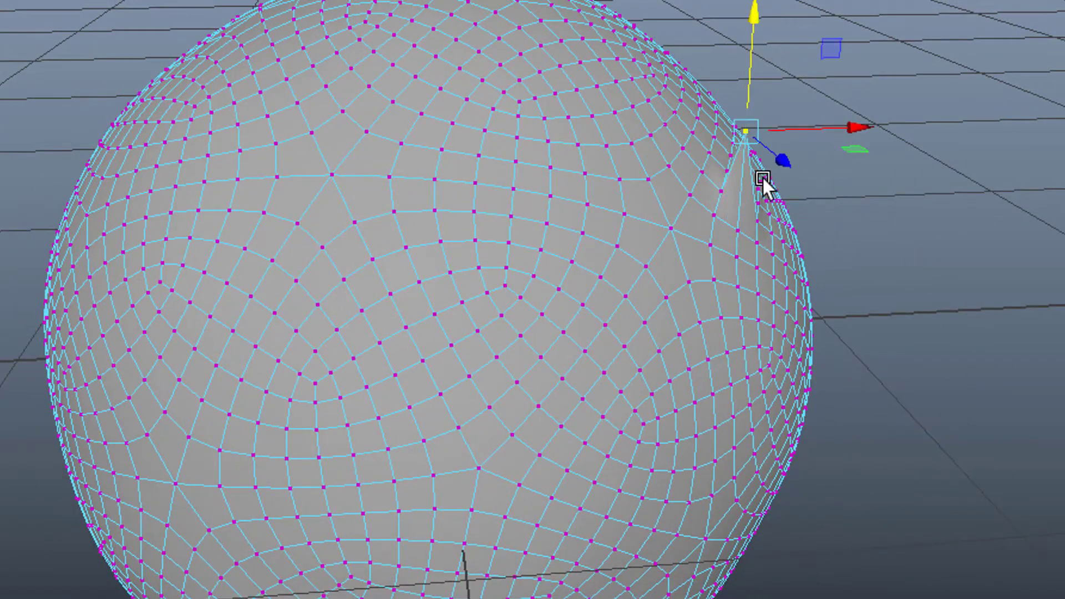
pyautogui.keyDown('alt'); pyautogui.moveTo(766, 183); pyautogui.dragTo(471, 338); pyautogui.keyUp('alt')
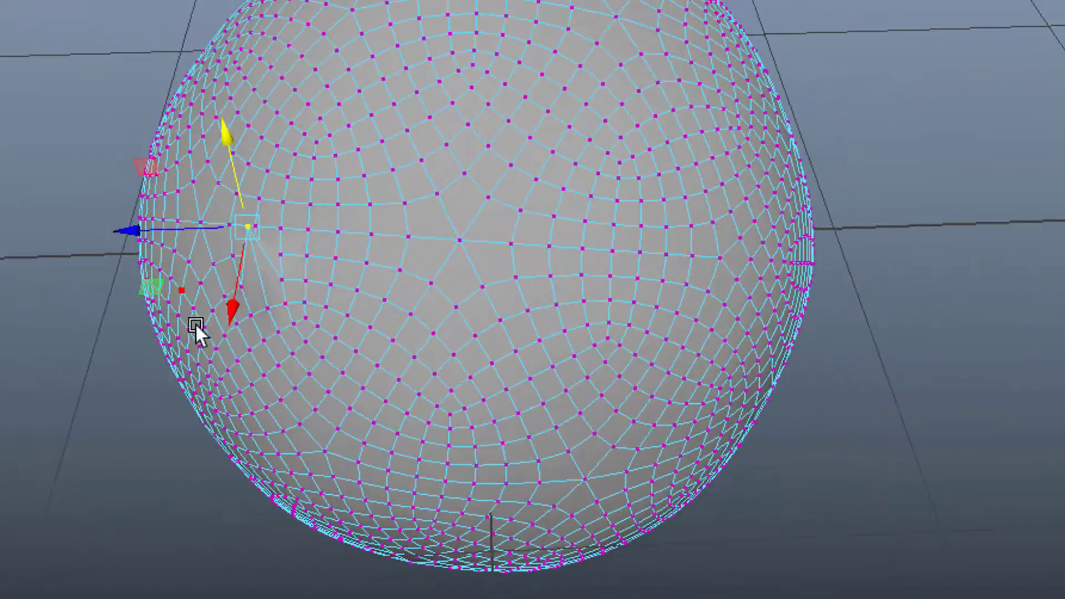
pyautogui.keyDown('alt'); pyautogui.moveTo(226, 361); pyautogui.dragTo(900, 441); pyautogui.keyUp('alt')
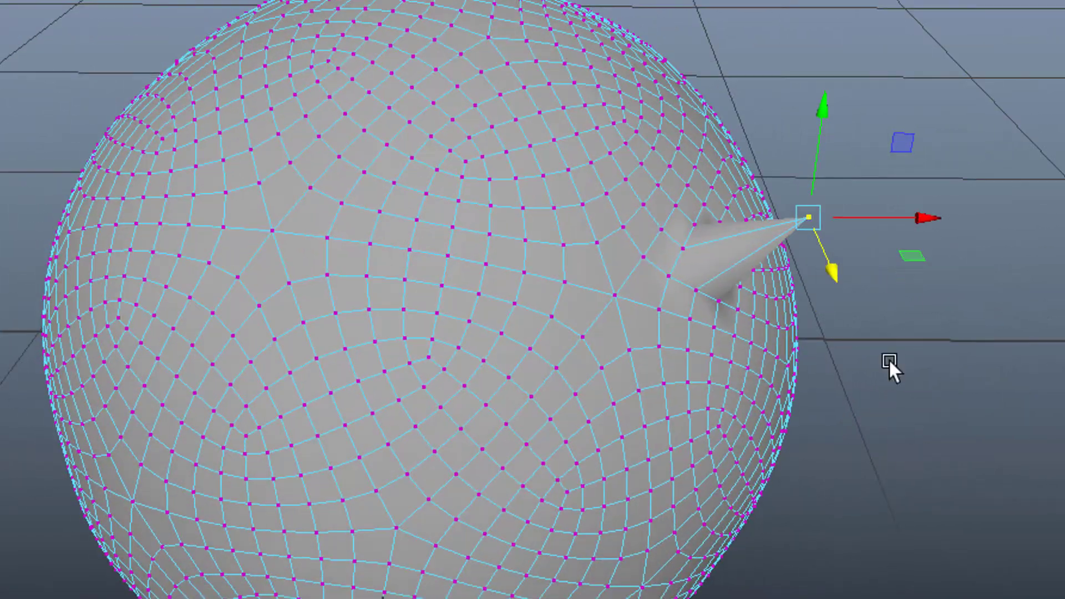
pyautogui.moveTo(826, 112); pyautogui.dragTo(573, 351)
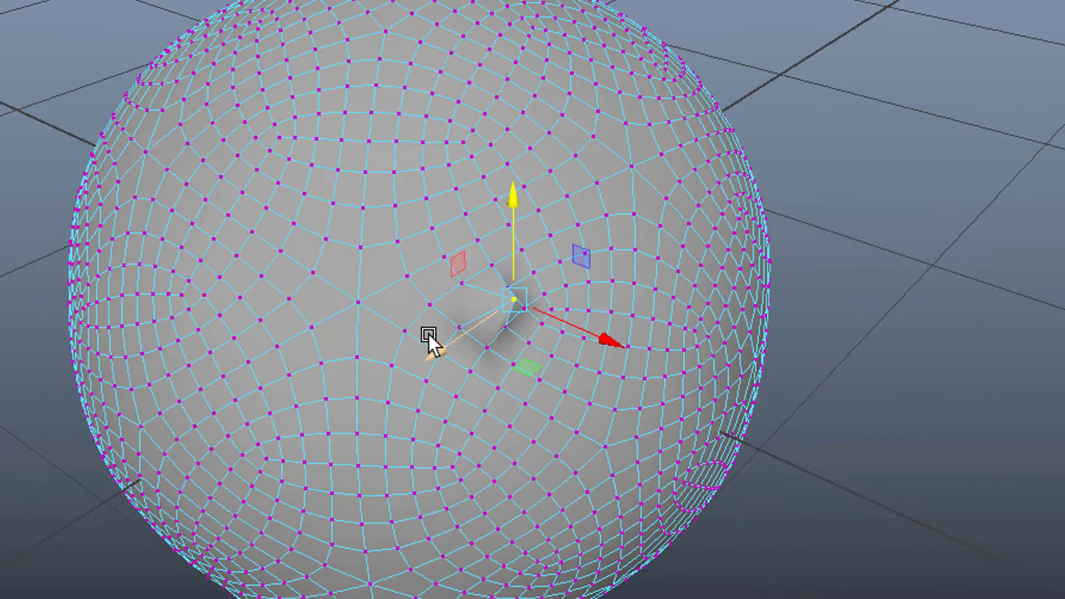
pyautogui.moveTo(431, 341); pyautogui.dragTo(604, 430)
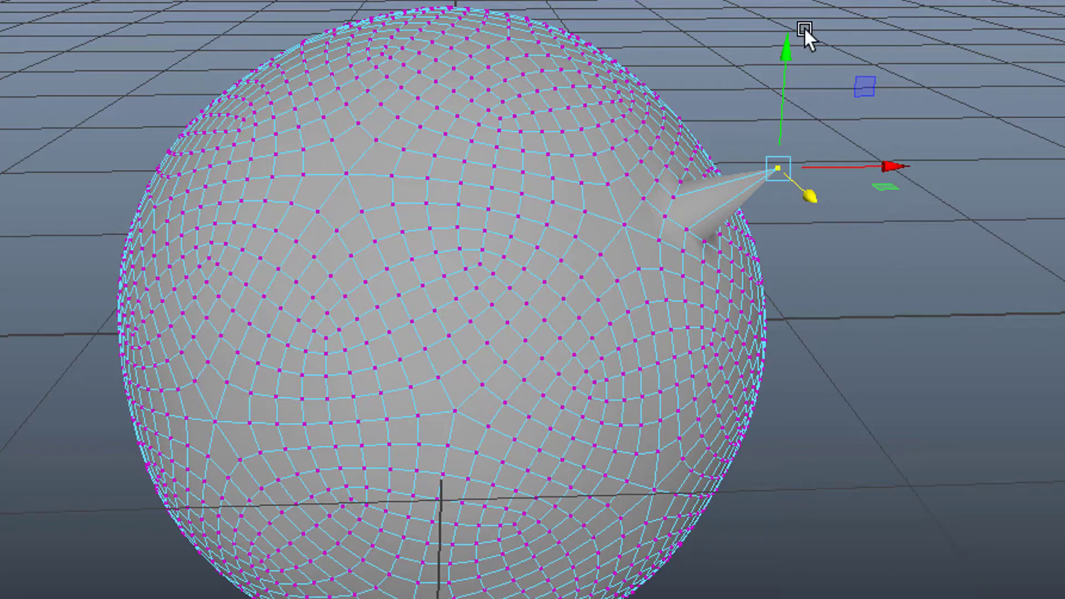
pyautogui.moveTo(788, 48); pyautogui.dragTo(791, 2)
pyautogui.moveTo(891, 105); pyautogui.dragTo(999, 114)
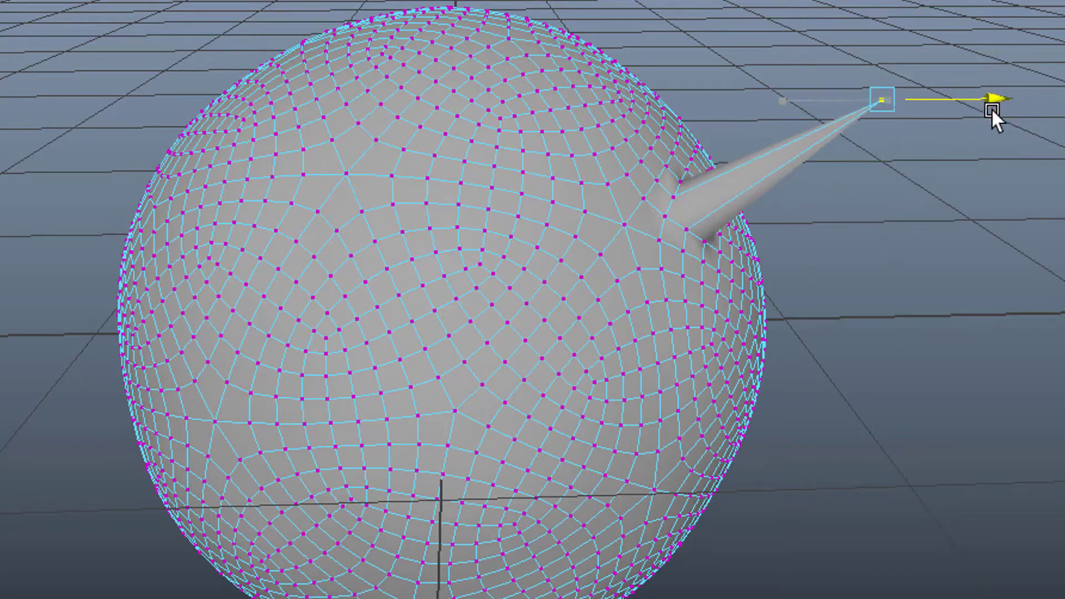
pyautogui.moveTo(922, 121); pyautogui.dragTo(941, 142)
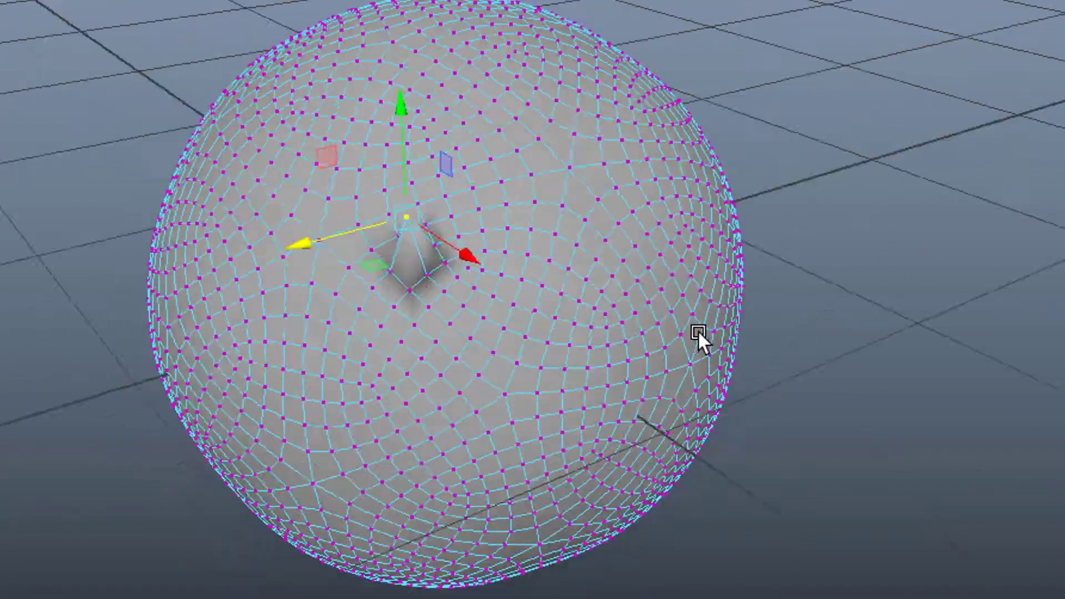
pyautogui.keyDown('alt'); pyautogui.moveTo(697, 330); pyautogui.dragTo(845, 327); pyautogui.keyUp('alt')
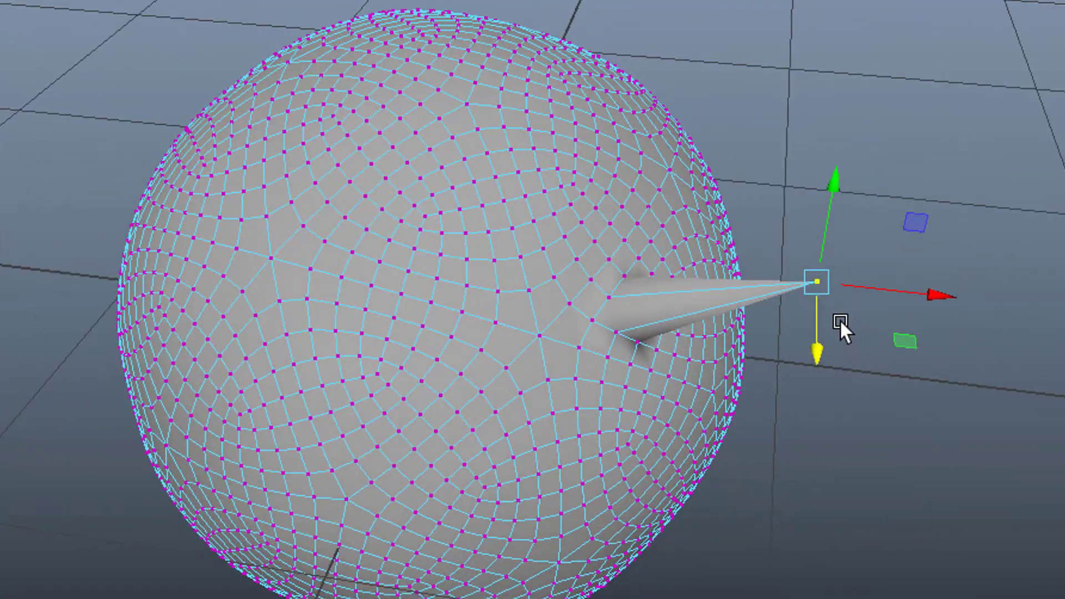
# Undo the spike moves and a trial vertex extrusion, restoring the round sphere.
pyautogui.hotkey('ctrl', 'z')
pyautogui.hotkey('ctrl', 'z')
pyautogui.hotkey('ctrl', 'z')
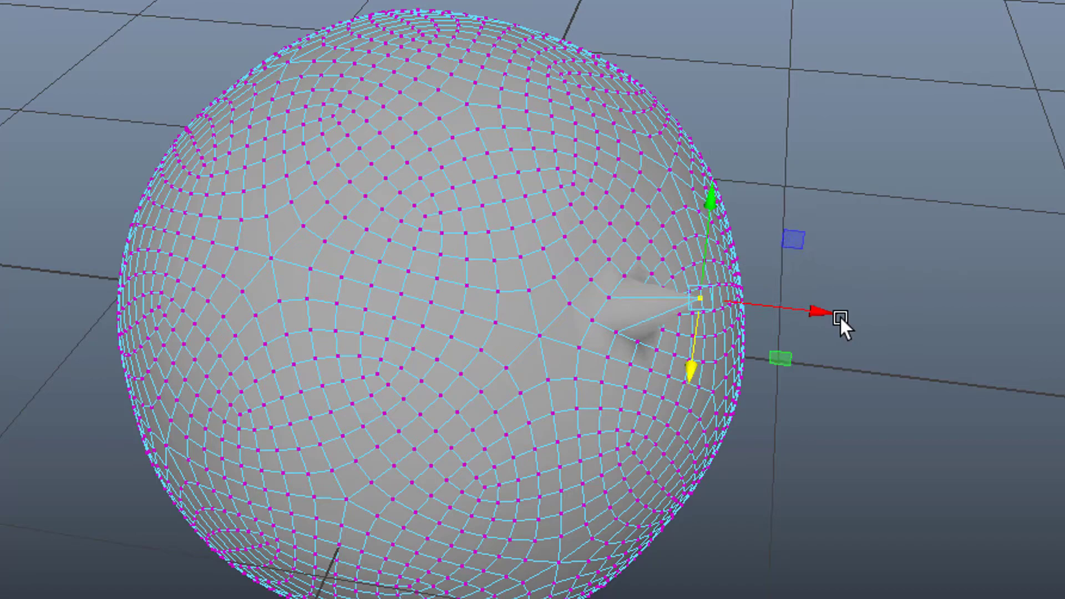
pyautogui.hotkey('ctrl', 'z')
pyautogui.keyDown('alt'); pyautogui.moveTo(839, 315); pyautogui.dragTo(794, 357); pyautogui.keyUp('alt')
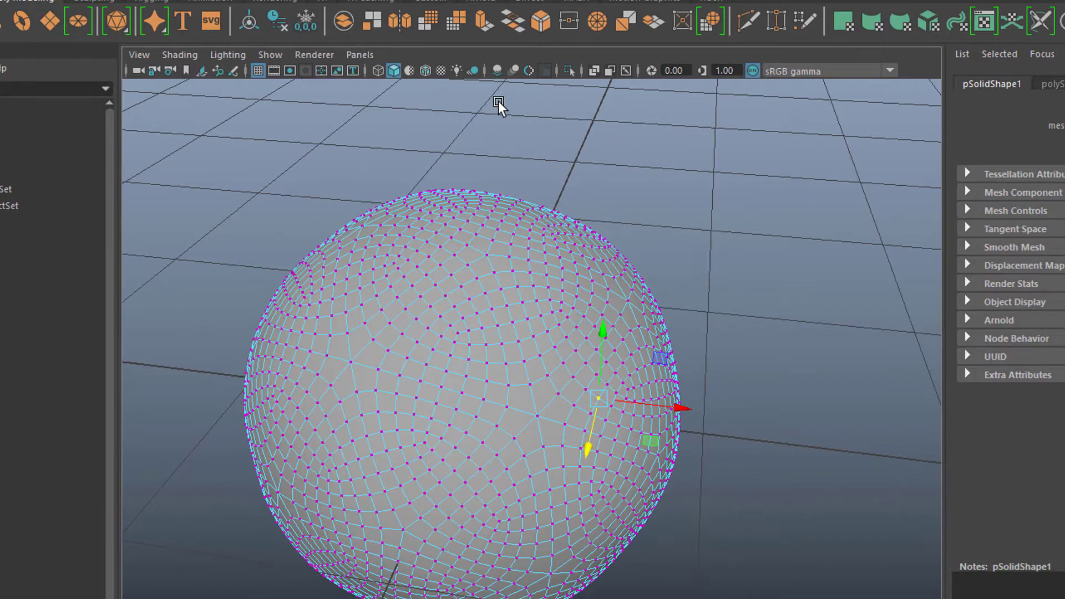
pyautogui.click(480, 19)
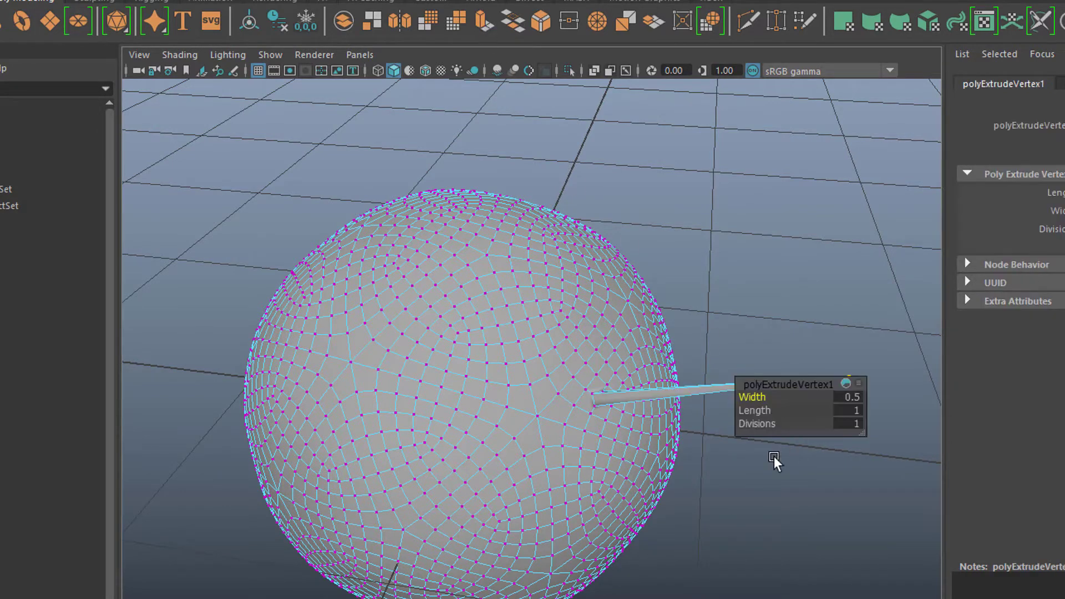
pyautogui.keyDown('alt'); pyautogui.moveTo(774, 456); pyautogui.dragTo(666, 519); pyautogui.keyUp('alt')
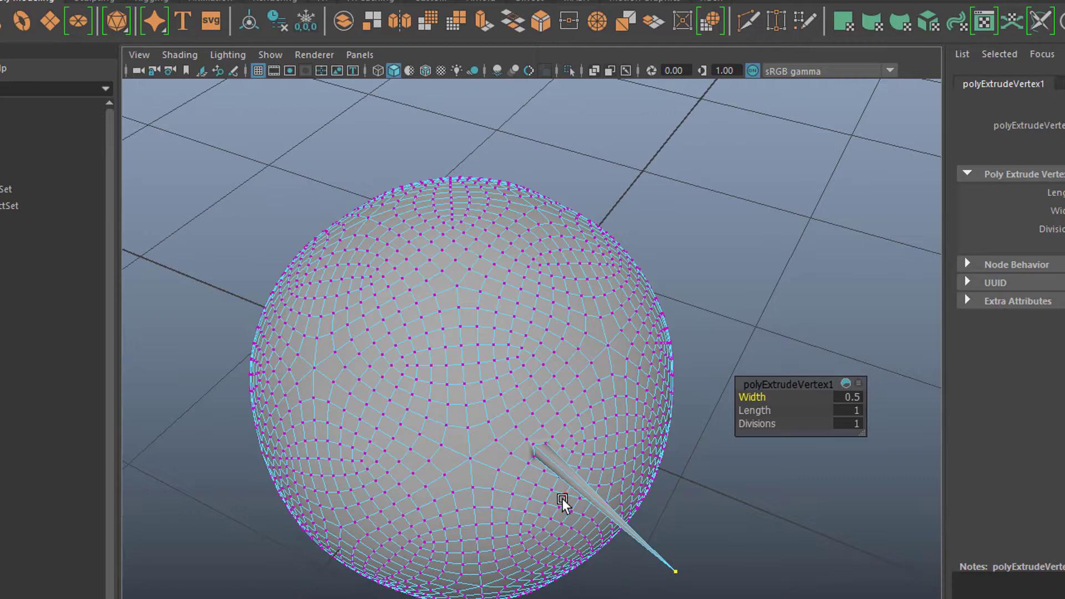
pyautogui.hotkey('ctrl', 'z')
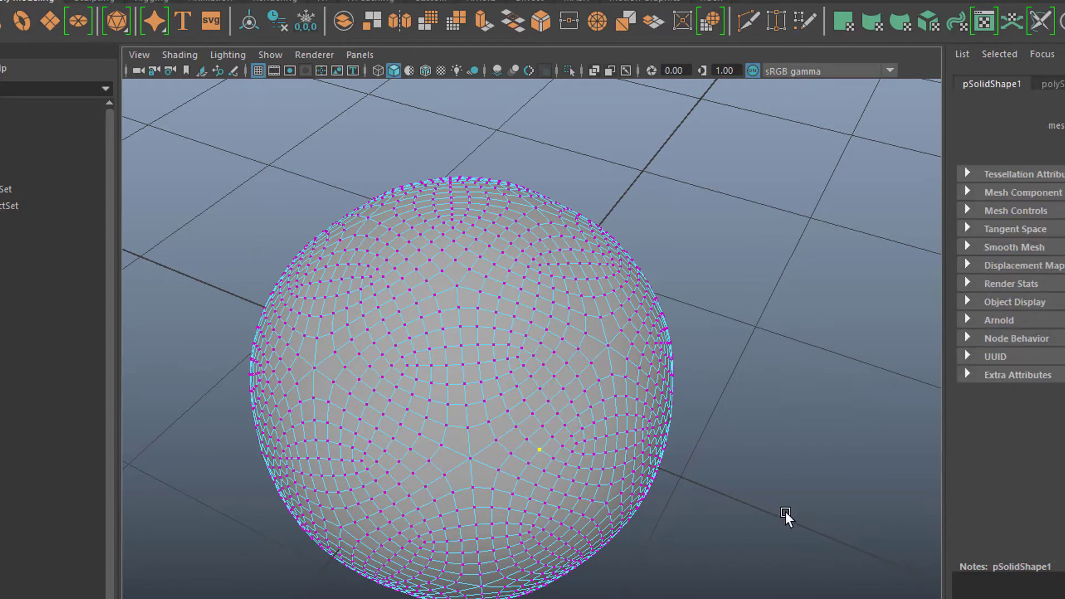
# Activate the Move tool's handles on the chosen sphere vertex.
pyautogui.keyDown('alt'); pyautogui.moveTo(714, 516); pyautogui.dragTo(714, 492); pyautogui.keyUp('alt')
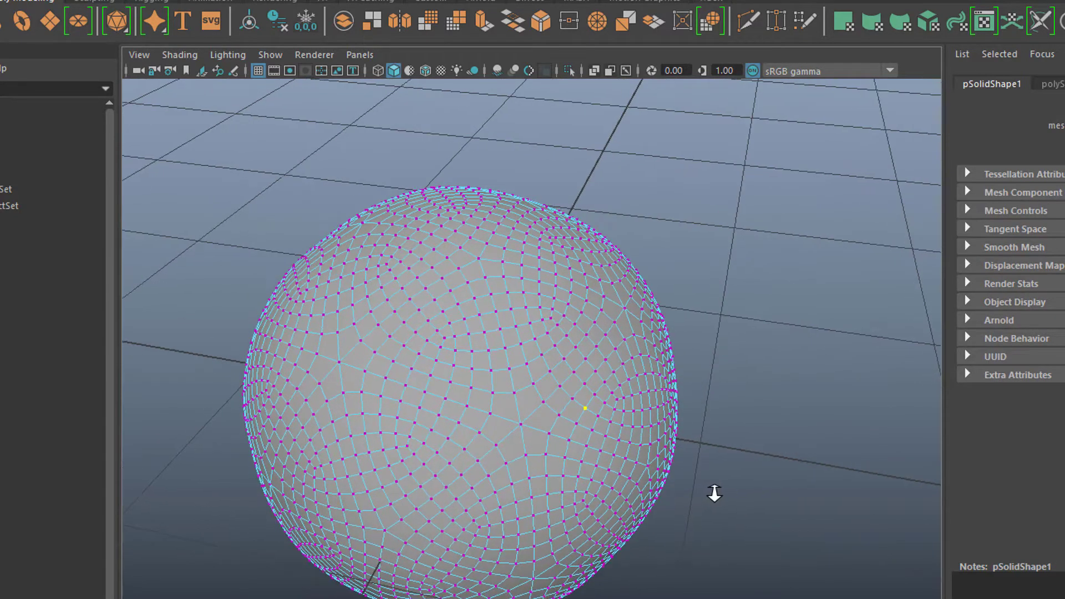
pyautogui.keyDown('alt'); pyautogui.moveTo(714, 492); pyautogui.dragTo(773, 511, button='right'); pyautogui.keyUp('alt')
pyautogui.keyDown('alt'); pyautogui.moveTo(778, 507); pyautogui.dragTo(774, 468, button='middle'); pyautogui.keyUp('alt')
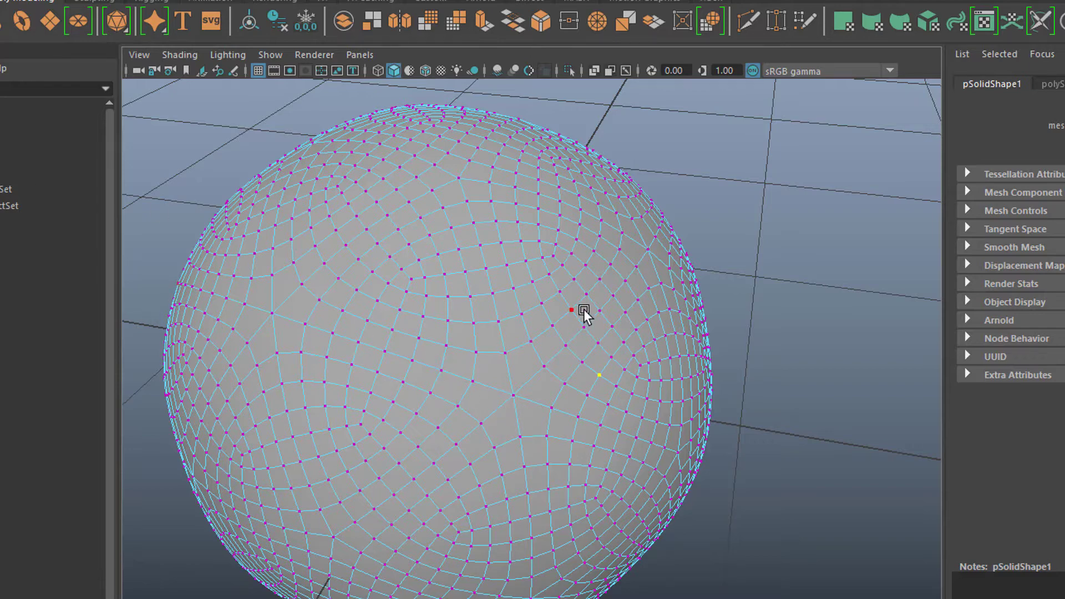
pyautogui.press('w')
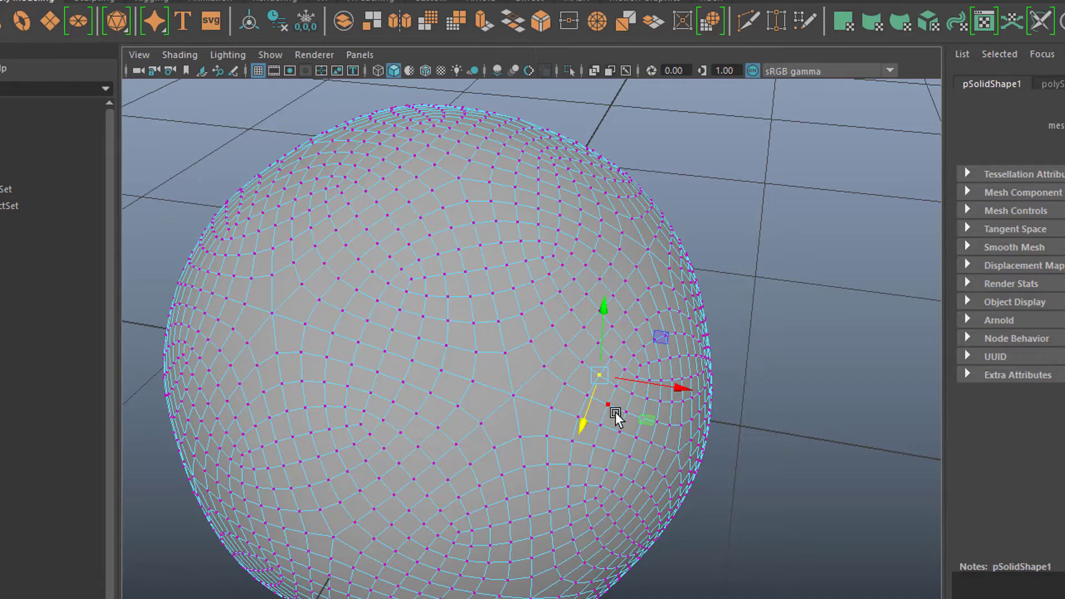
pyautogui.keyDown('alt'); pyautogui.moveTo(614, 414); pyautogui.dragTo(577, 430); pyautogui.keyUp('alt')
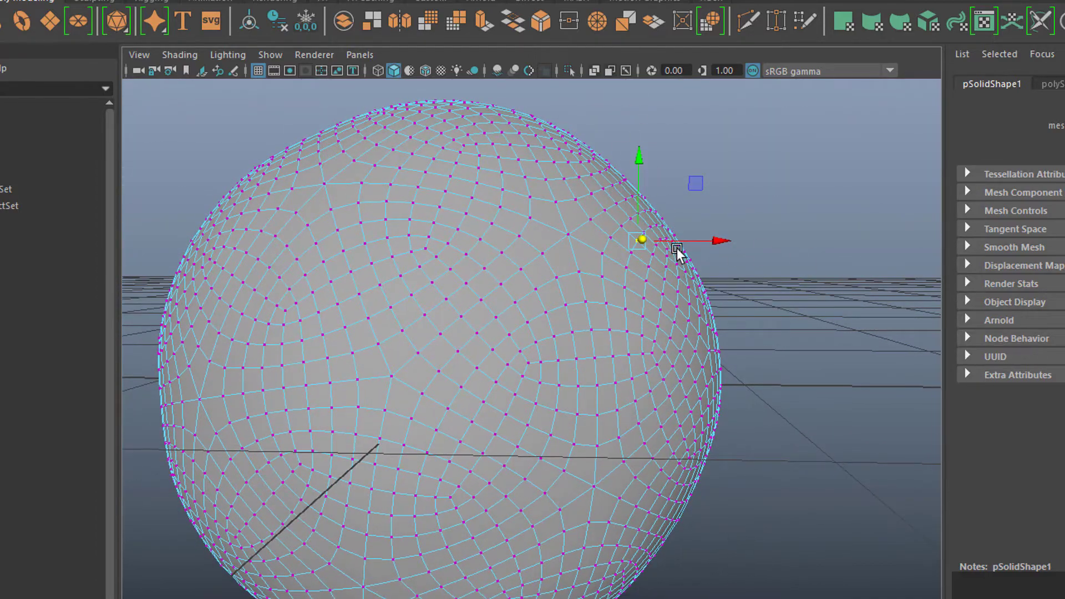
pyautogui.keyDown('alt'); pyautogui.moveTo(651, 278); pyautogui.dragTo(630, 297); pyautogui.keyUp('alt')
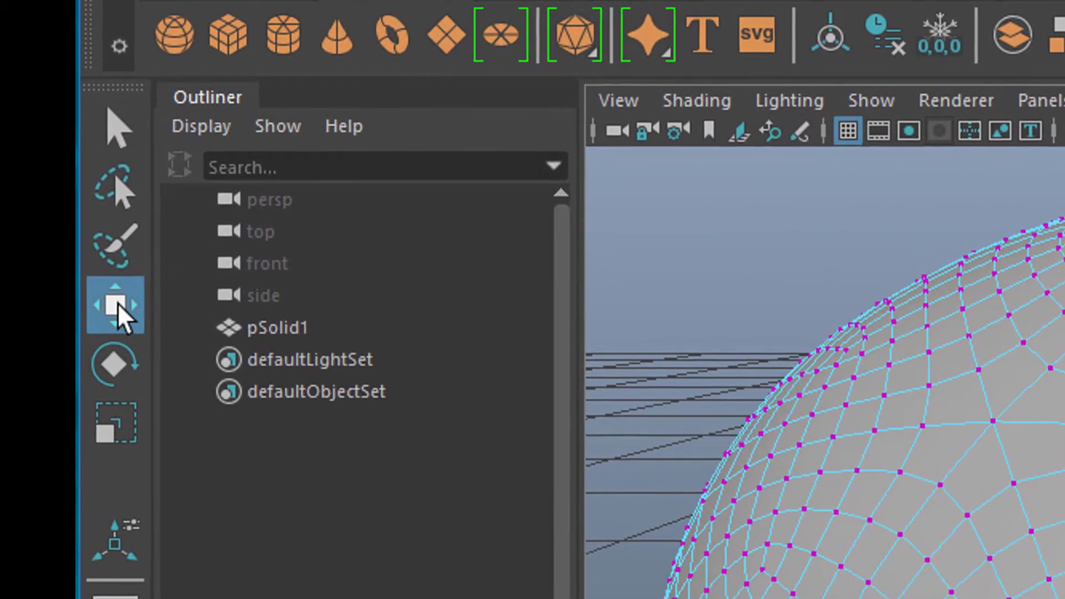
# Set the Move tool's Axis Orientation to Normal in Tool Settings and close the window.
pyautogui.doubleClick(117, 303)
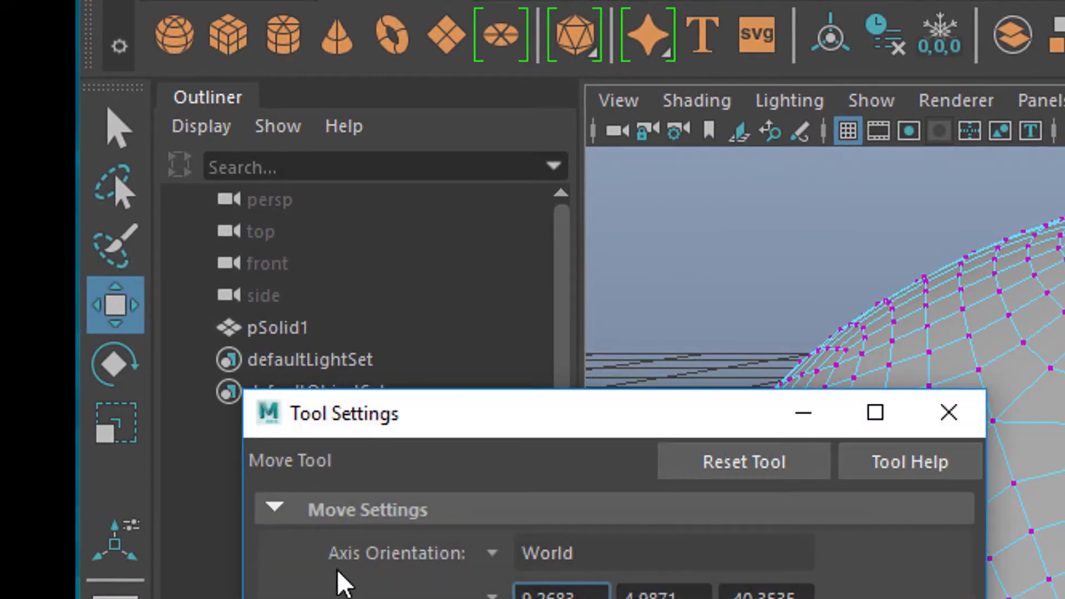
pyautogui.moveTo(306, 426); pyautogui.dragTo(327, 378)
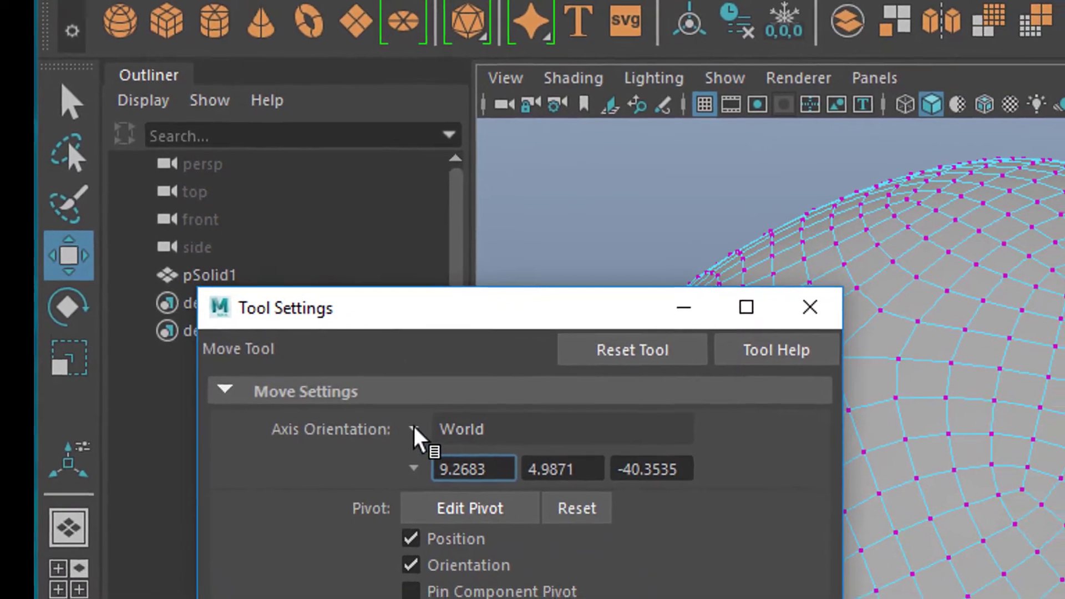
pyautogui.click(442, 451)
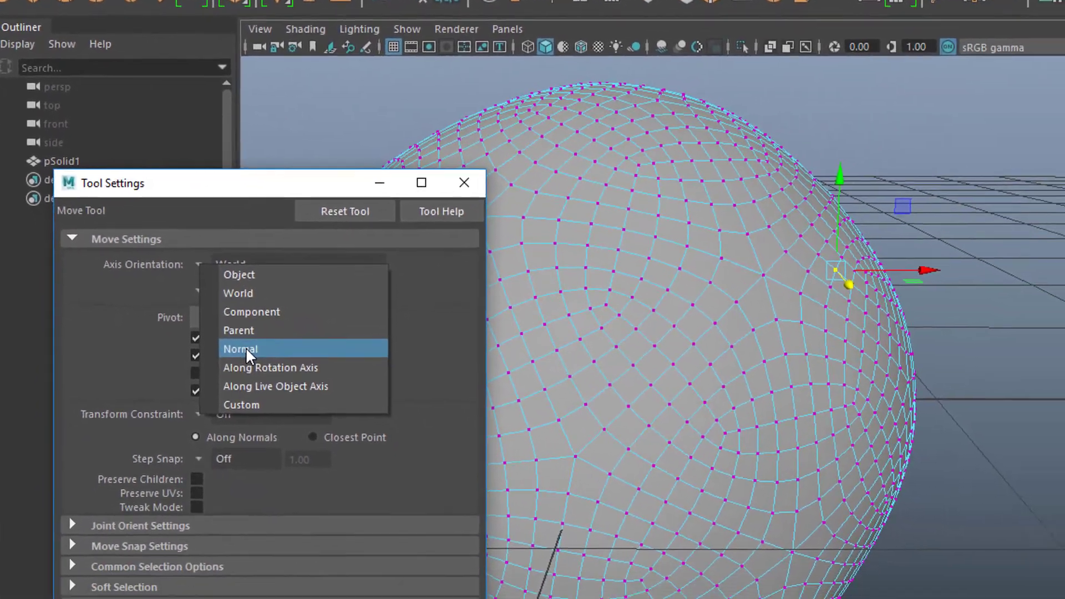
pyautogui.click(244, 349)
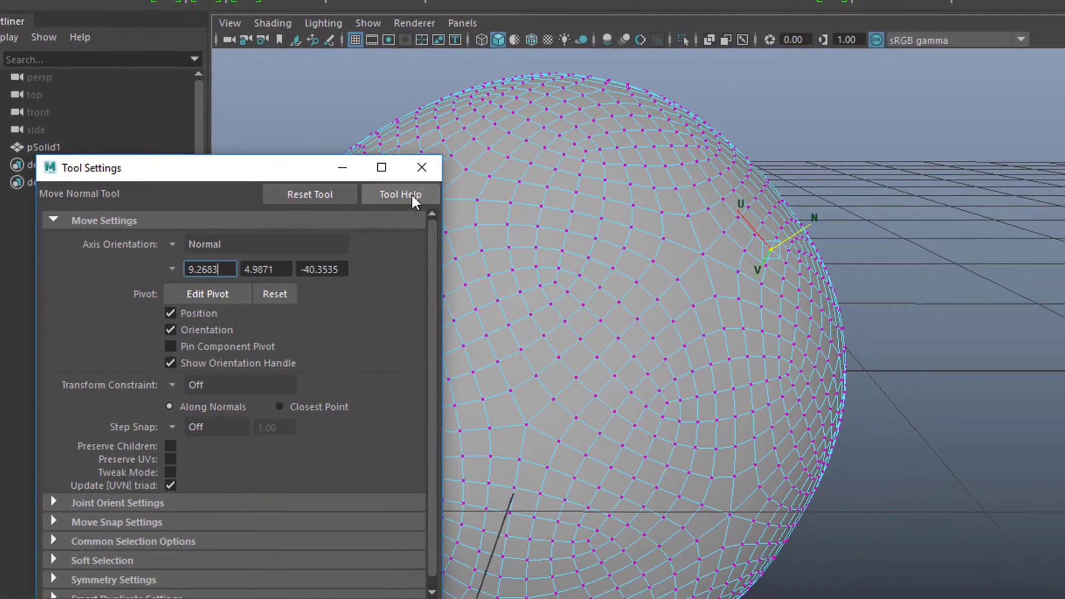
pyautogui.click(421, 167)
pyautogui.keyDown('alt'); pyautogui.moveTo(694, 406); pyautogui.dragTo(624, 395); pyautogui.keyUp('alt')
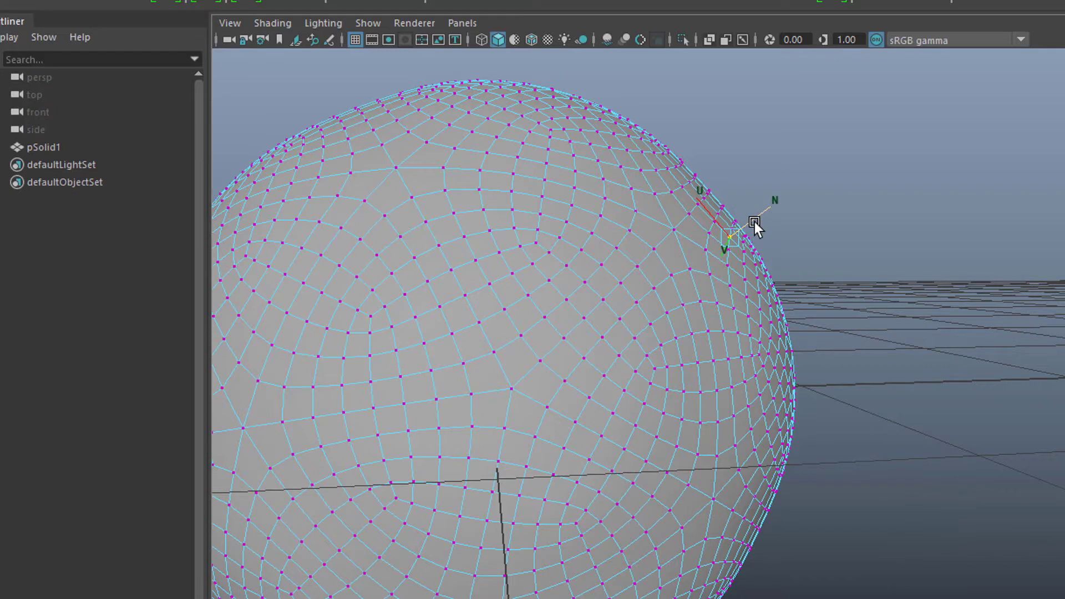
# Drag the vertex out along its N axis into a long, tapering spike.
pyautogui.moveTo(755, 222); pyautogui.dragTo(1022, 131)
pyautogui.keyDown('alt'); pyautogui.moveTo(882, 349); pyautogui.dragTo(783, 390); pyautogui.keyUp('alt')
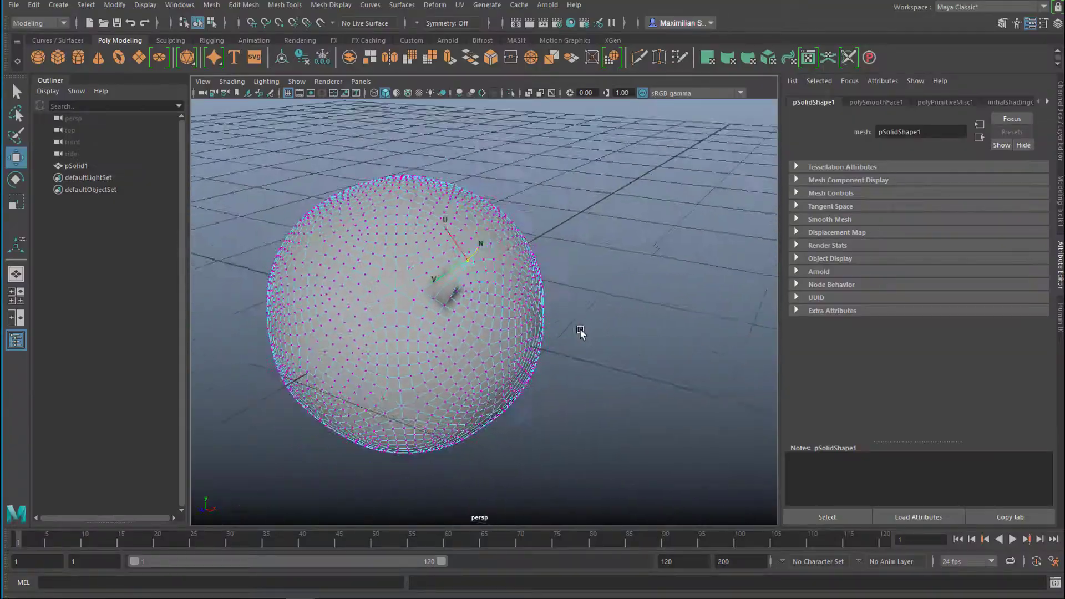
pyautogui.keyDown('alt'); pyautogui.moveTo(580, 332); pyautogui.dragTo(540, 349); pyautogui.keyUp('alt')
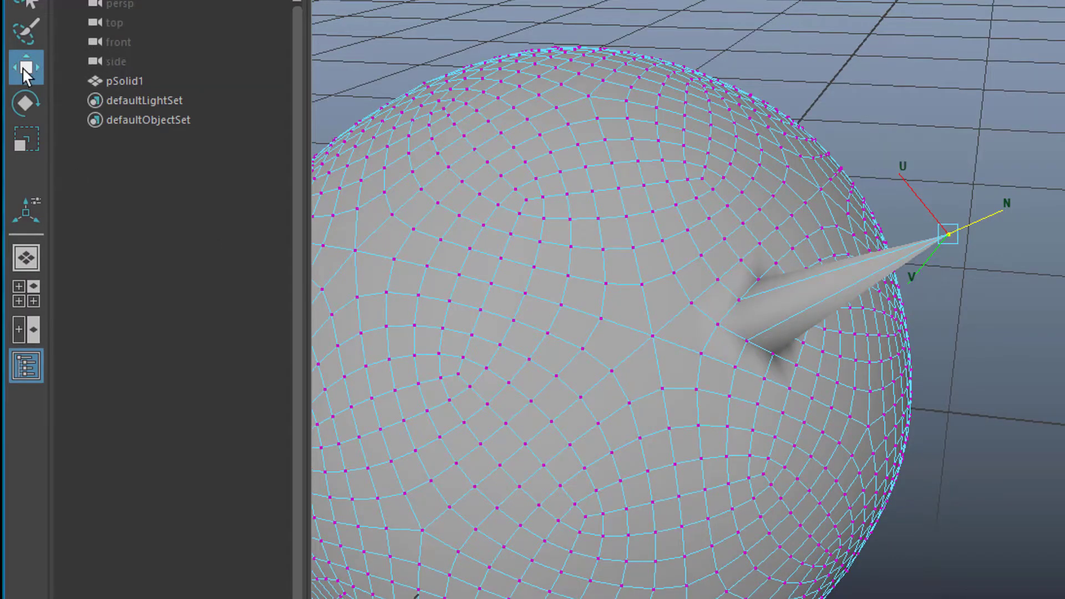
# Reopen the Move tool settings, enlarge the window and expand the Soft Selection section.
pyautogui.doubleClick(25, 69)
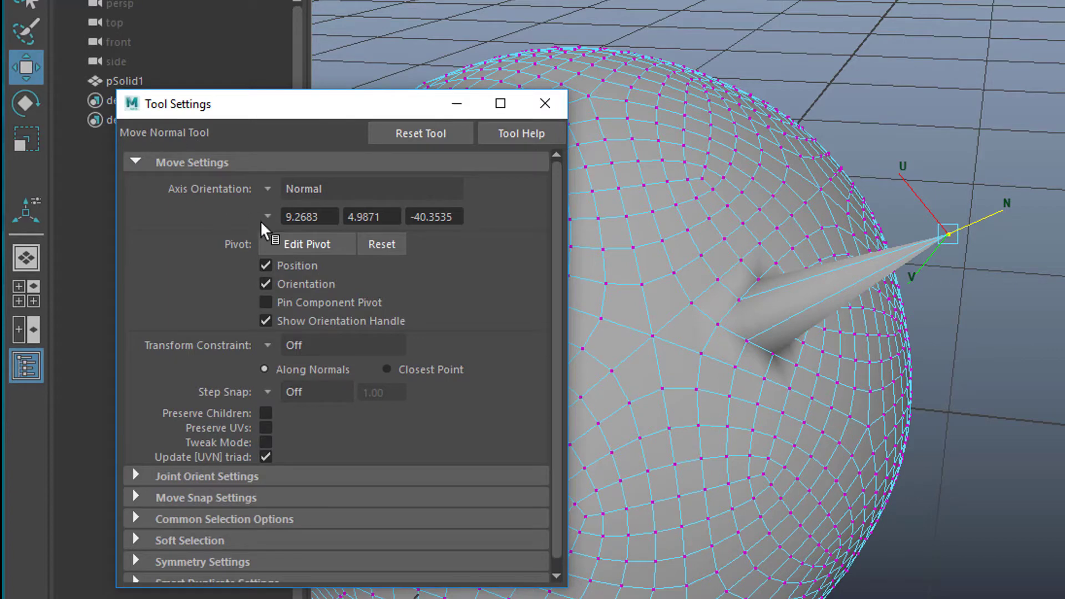
pyautogui.moveTo(311, 109); pyautogui.dragTo(246, 0)
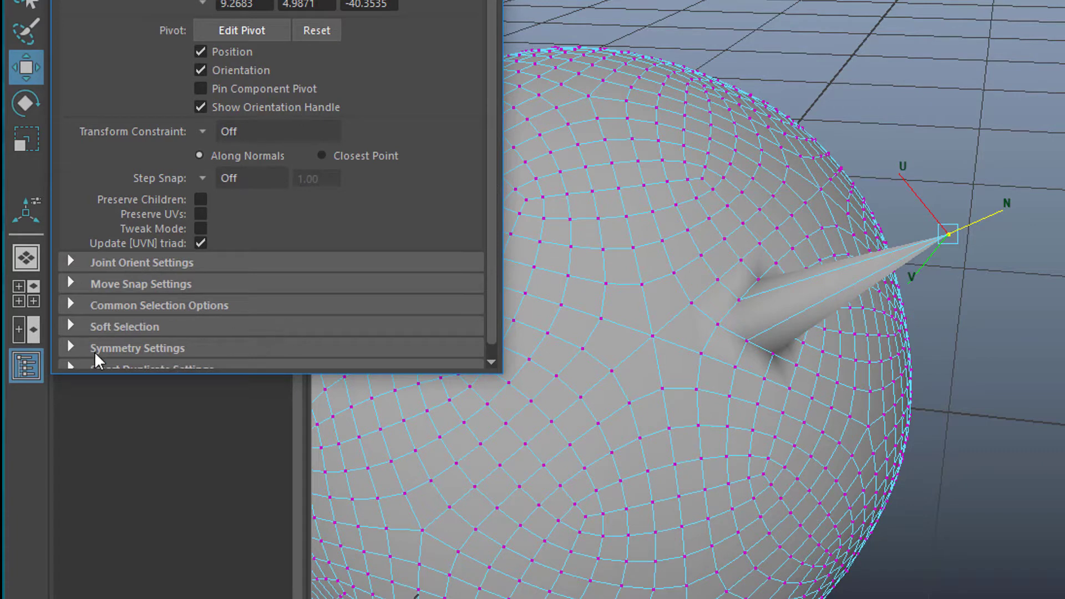
pyautogui.moveTo(134, 375); pyautogui.dragTo(132, 449)
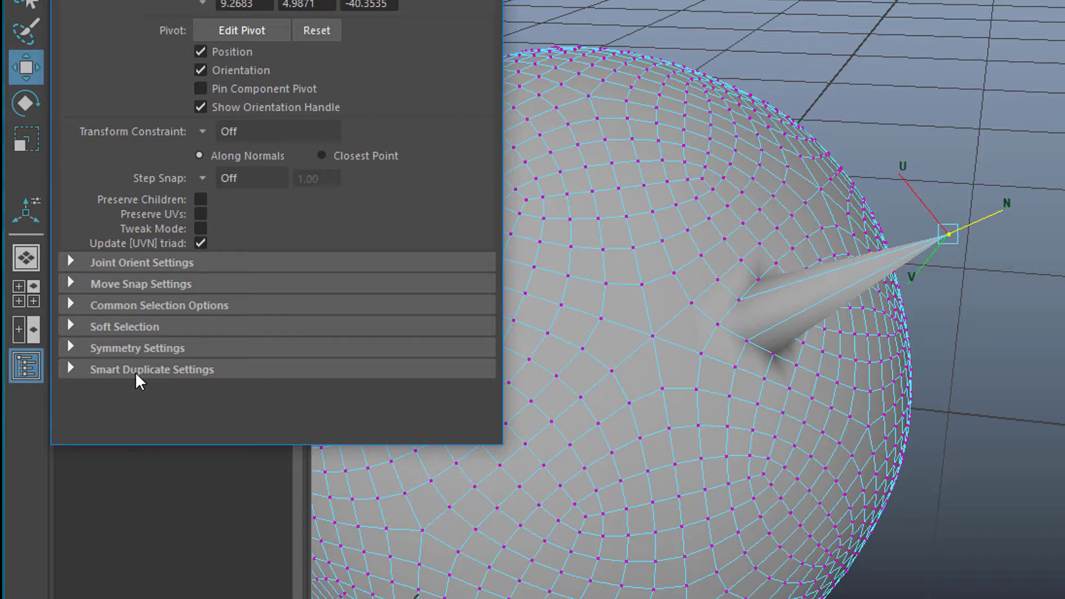
pyautogui.click(70, 326)
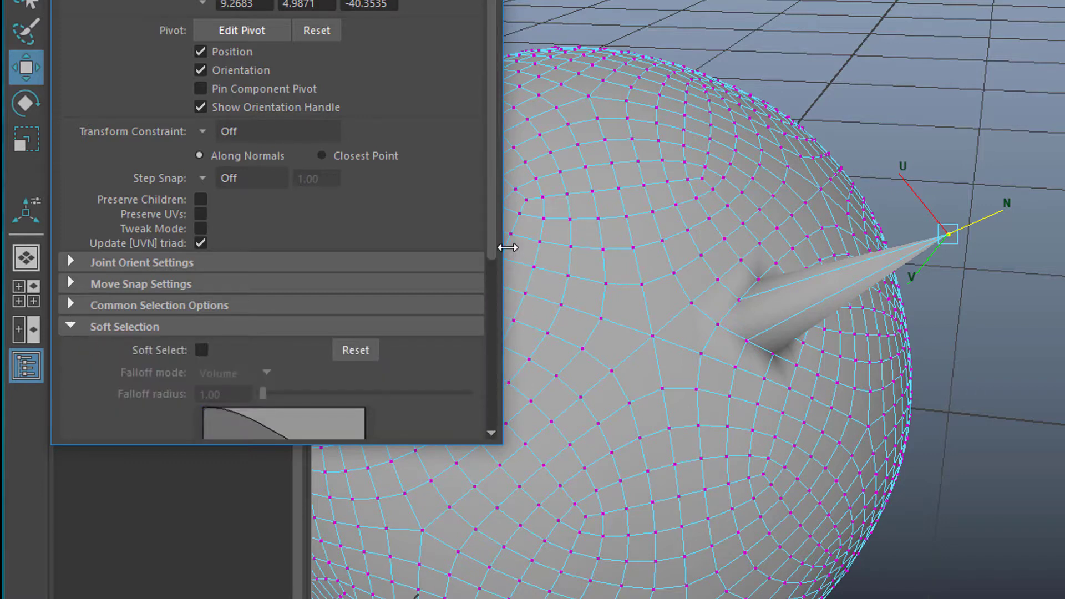
pyautogui.scroll(-6, 464, 337)
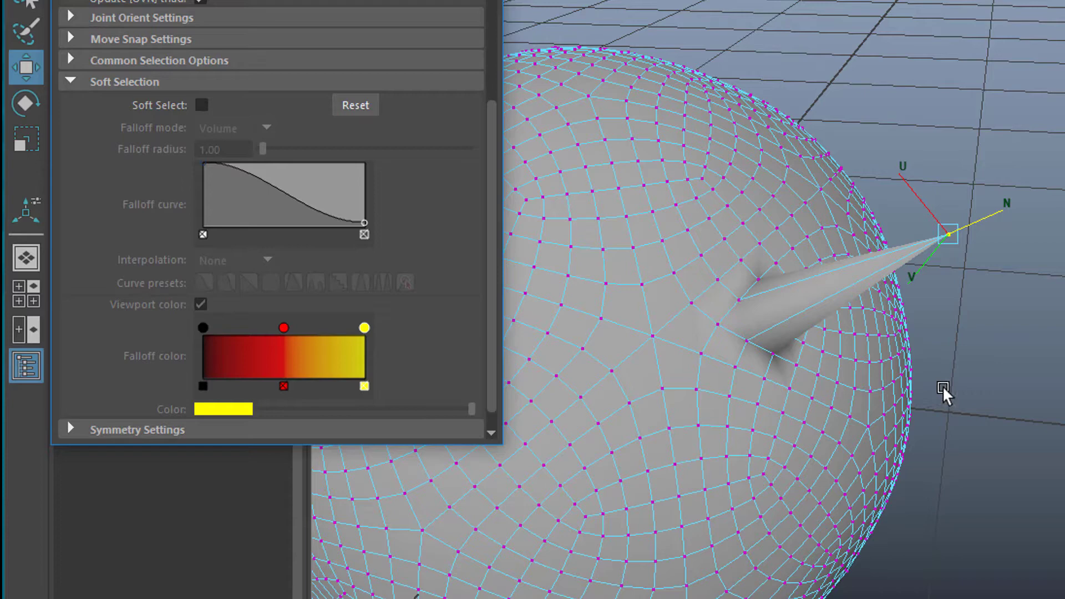
# Undo the normal-axis spike so the sphere is round again.
pyautogui.press('F8')
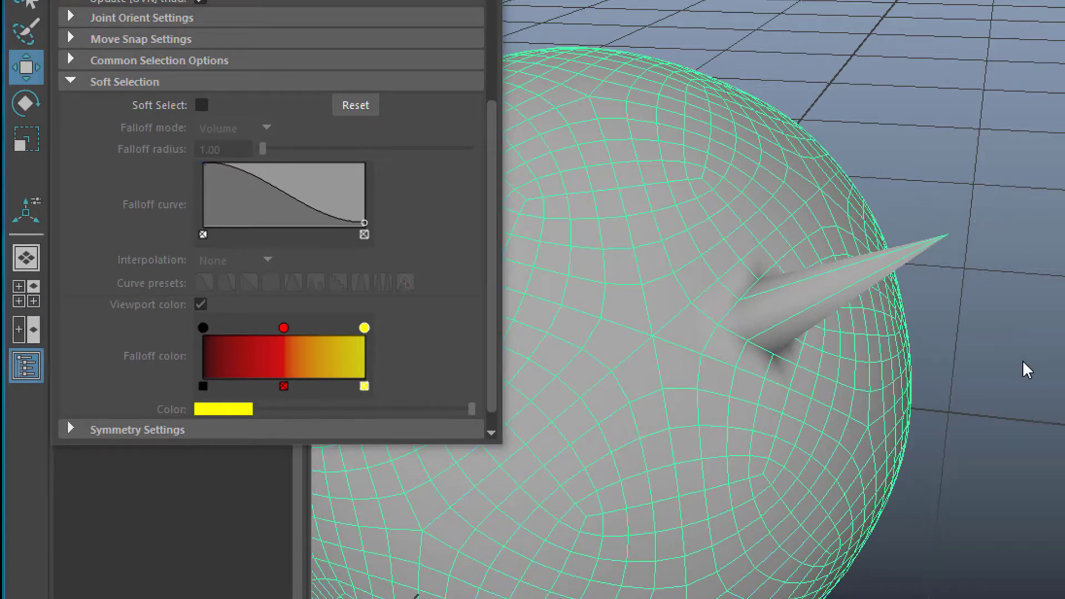
pyautogui.hotkey('ctrl', 'z')
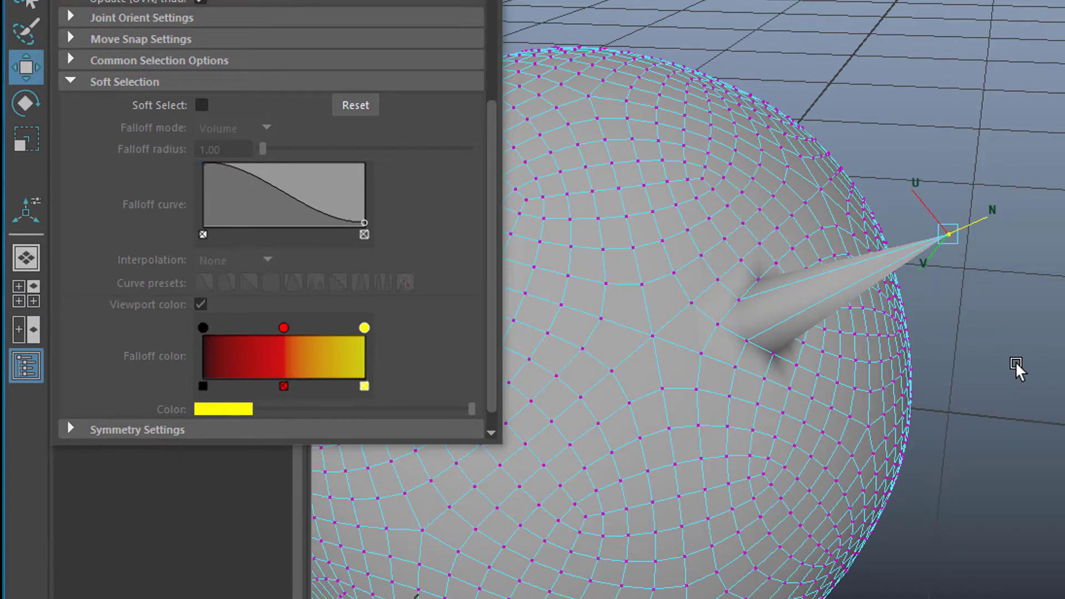
pyautogui.hotkey('ctrl', 'z')
pyautogui.keyDown('alt'); pyautogui.moveTo(955, 414); pyautogui.dragTo(931, 472); pyautogui.keyUp('alt')
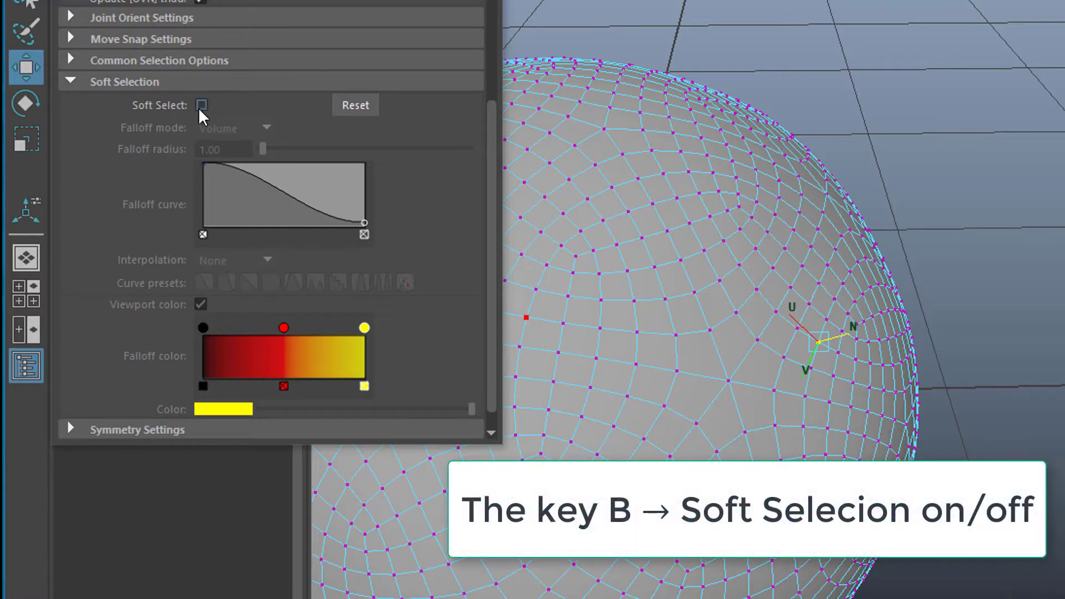
# Enable Soft Select with Volume falloff at radius 1.00 around the selected vertex.
pyautogui.click(201, 106)
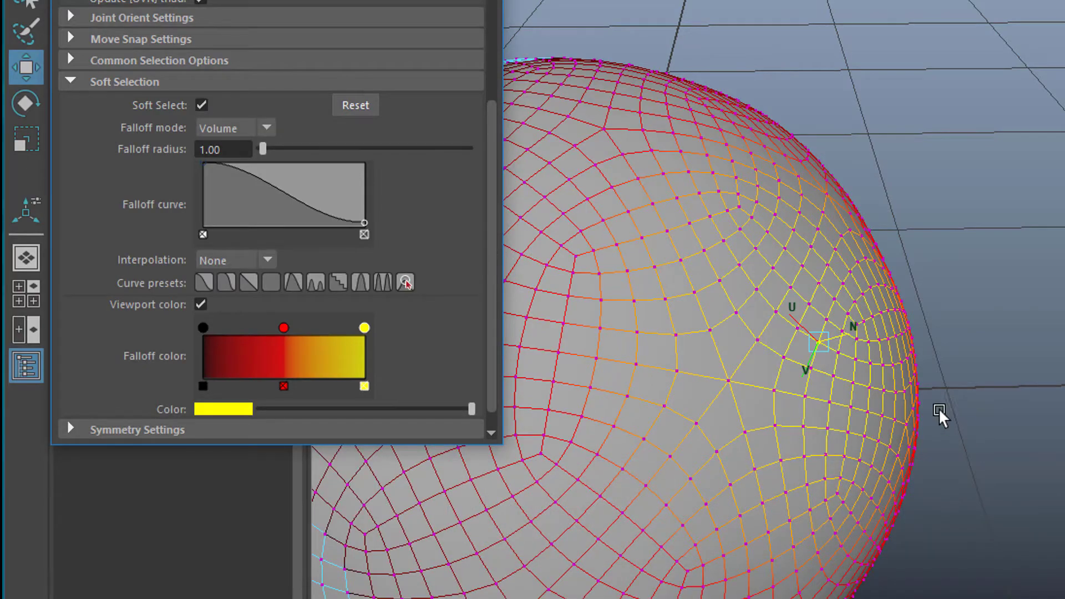
pyautogui.keyDown('alt'); pyautogui.moveTo(936, 446); pyautogui.dragTo(856, 400); pyautogui.keyUp('alt')
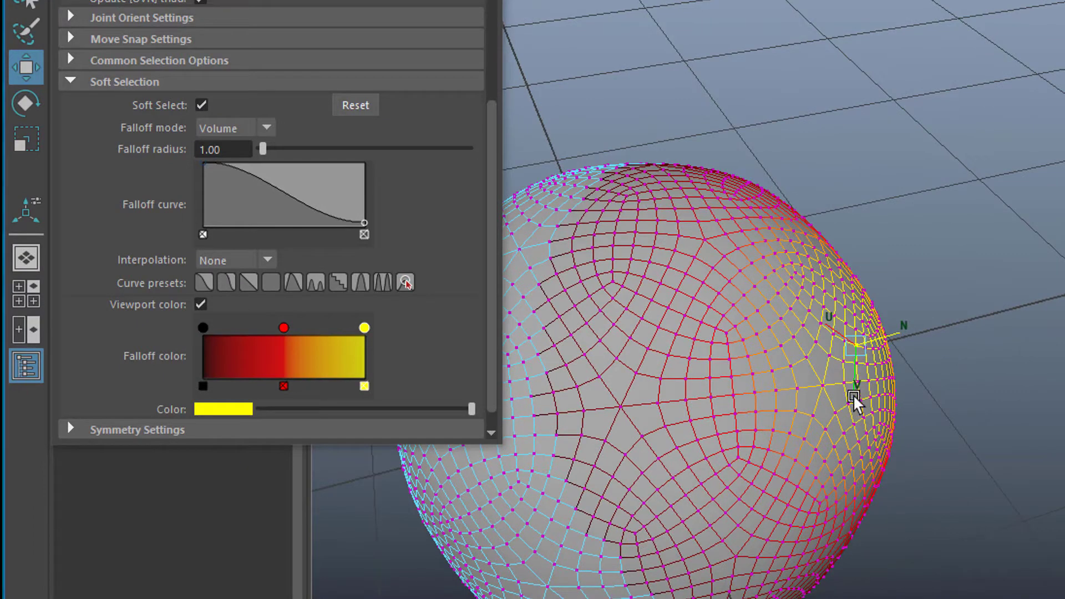
pyautogui.keyDown('alt'); pyautogui.moveTo(849, 458); pyautogui.dragTo(827, 399); pyautogui.keyUp('alt')
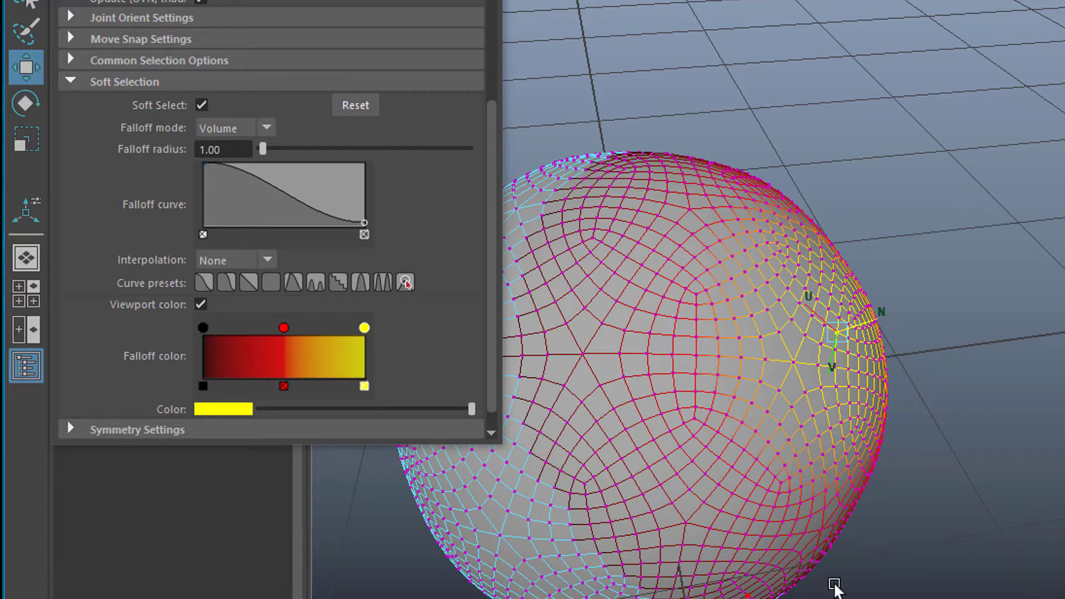
# Pull the soft-selected vertex outward along N into a broad, smooth bulge.
pyautogui.keyDown('alt'); pyautogui.moveTo(972, 511); pyautogui.dragTo(935, 233); pyautogui.keyUp('alt')
pyautogui.moveTo(895, 289); pyautogui.dragTo(1004, 146)
pyautogui.scroll(-5, 677, 523)
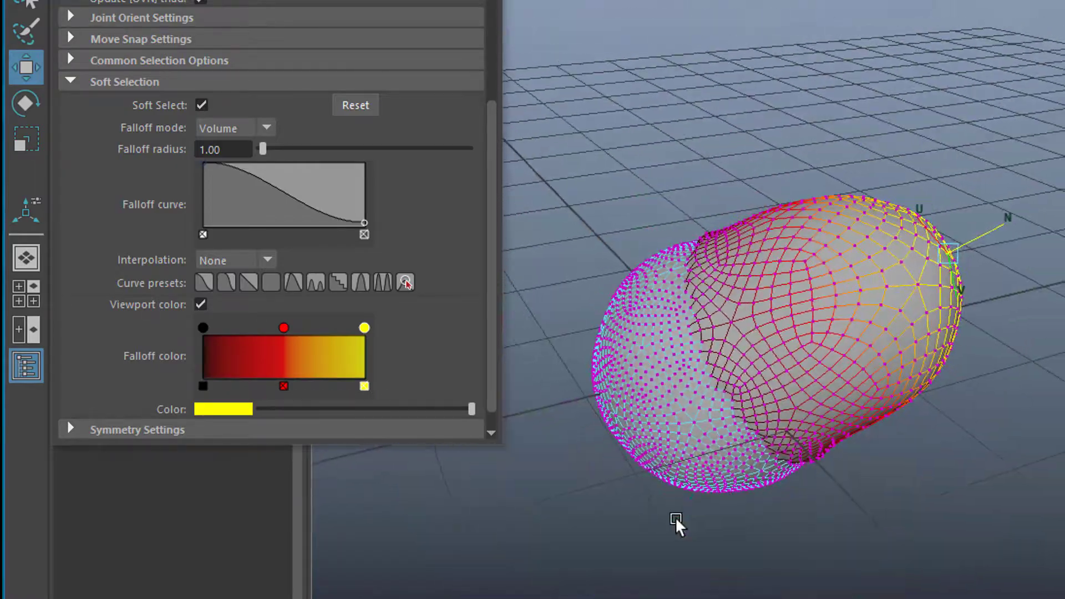
pyautogui.keyDown('alt'); pyautogui.moveTo(762, 521); pyautogui.dragTo(601, 494); pyautogui.keyUp('alt')
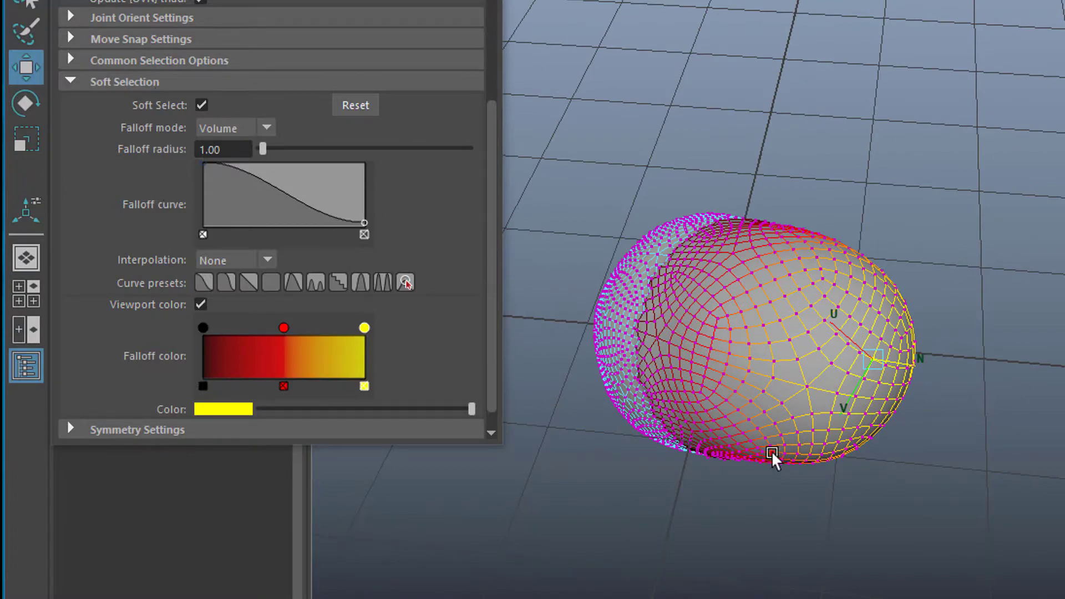
pyautogui.keyDown('alt'); pyautogui.moveTo(810, 532); pyautogui.dragTo(920, 487); pyautogui.keyUp('alt')
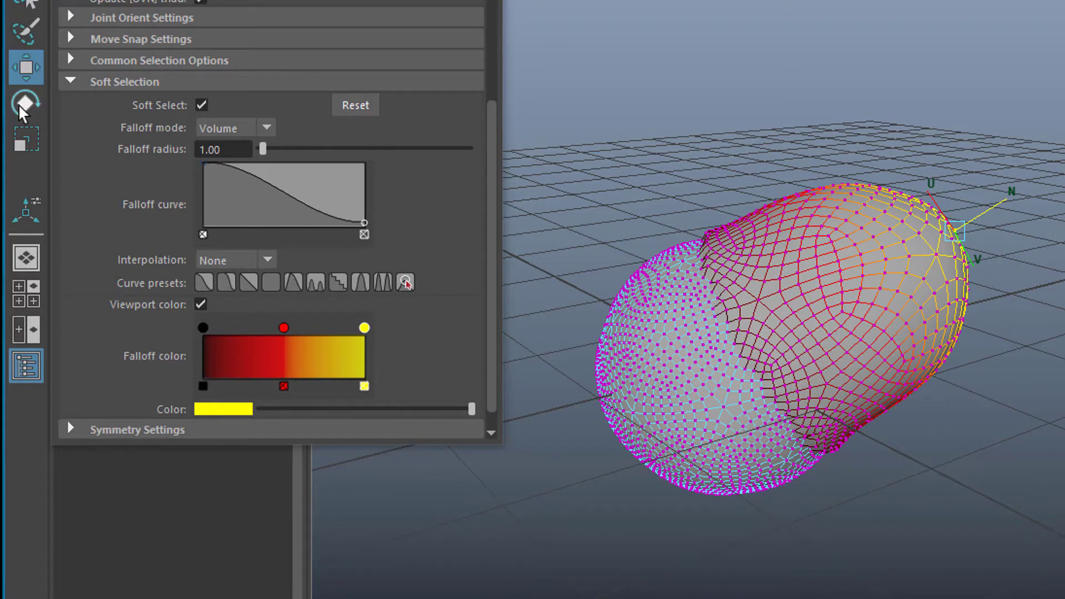
pyautogui.keyDown('alt'); pyautogui.moveTo(975, 533); pyautogui.dragTo(927, 537); pyautogui.keyUp('alt')
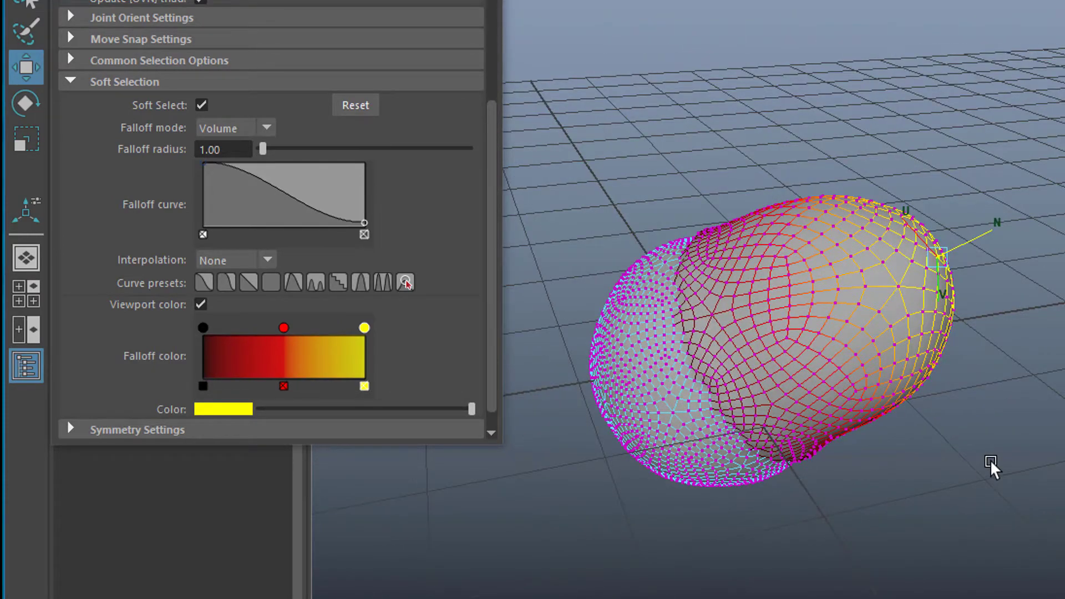
# Undo the bulge and set the soft-selection falloff radius to 2.00.
pyautogui.hotkey('ctrl', 'z')
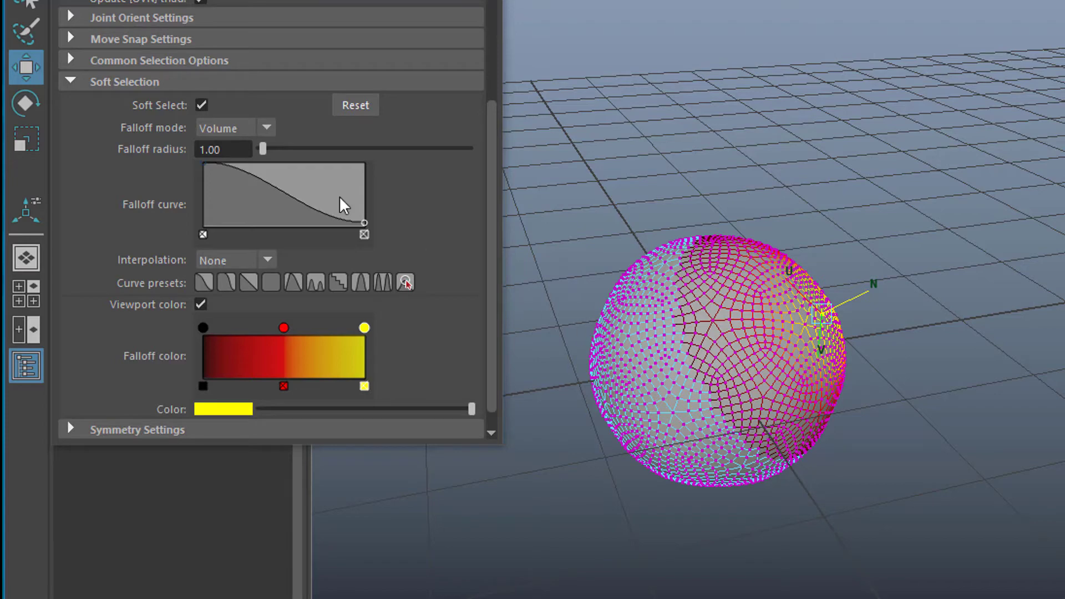
pyautogui.click(227, 147)
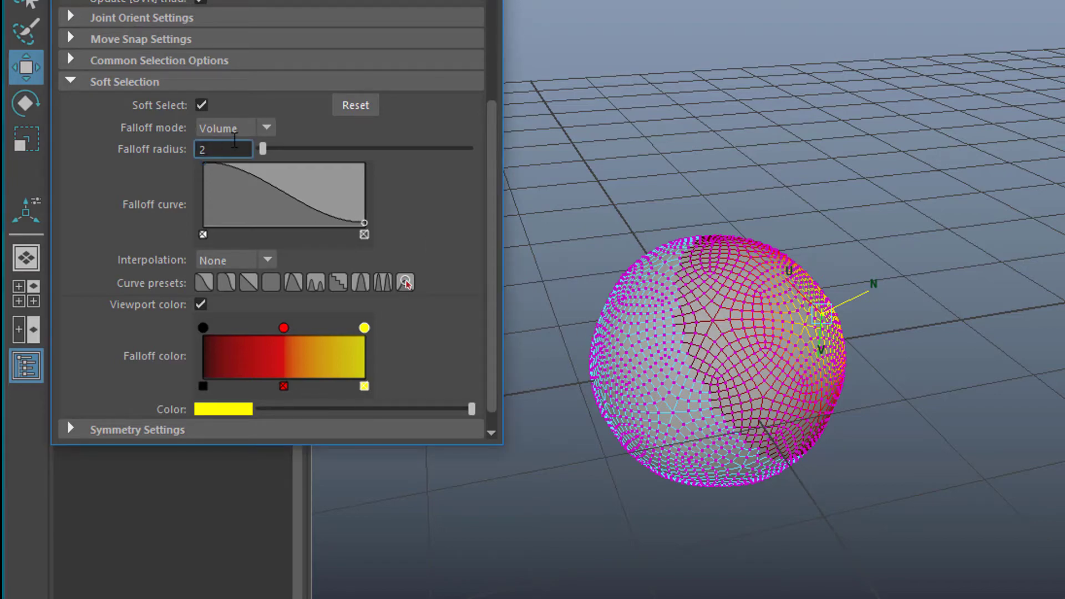
pyautogui.press('Return')
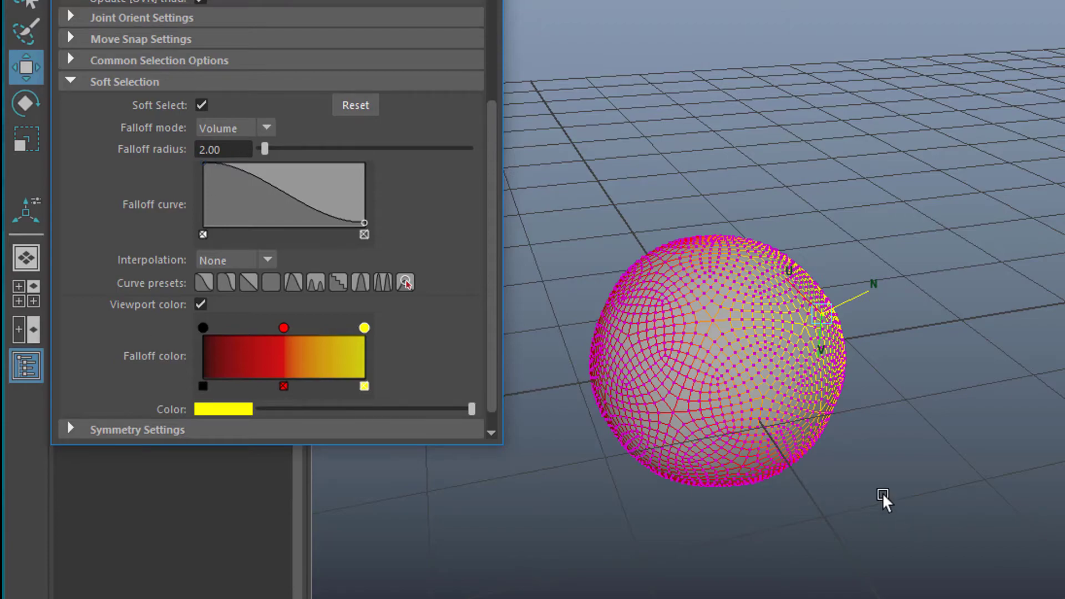
# Pull the vertex out with the 2.00 falloff, creating a wider bulge.
pyautogui.keyDown('alt'); pyautogui.moveTo(883, 500); pyautogui.dragTo(888, 316); pyautogui.keyUp('alt')
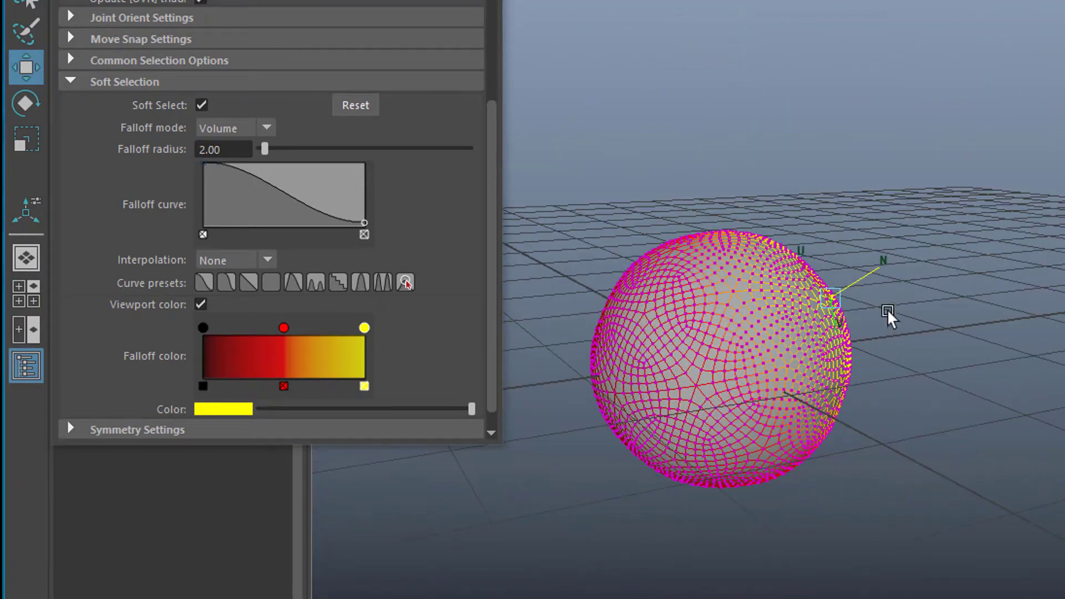
pyautogui.moveTo(877, 273); pyautogui.dragTo(993, 416)
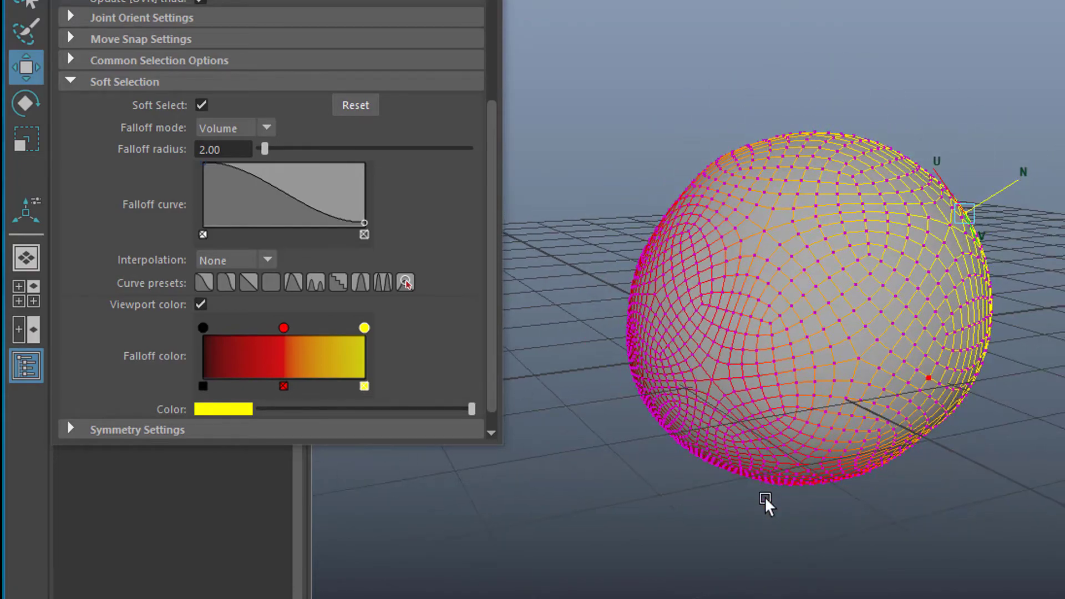
pyautogui.keyDown('alt'); pyautogui.moveTo(766, 502); pyautogui.dragTo(669, 194); pyautogui.keyUp('alt')
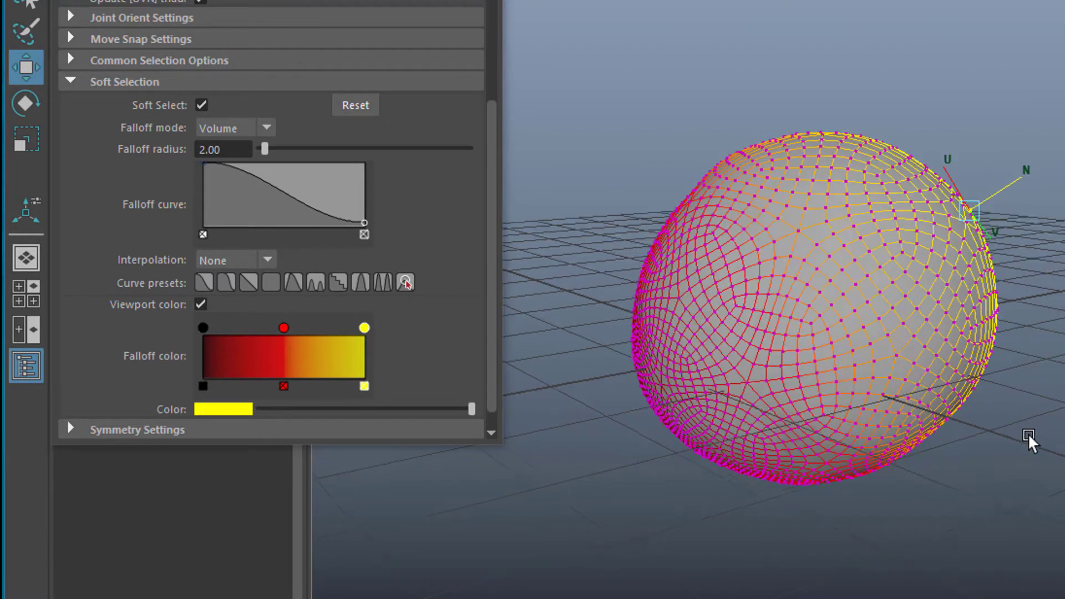
pyautogui.keyDown('alt'); pyautogui.moveTo(1029, 441); pyautogui.dragTo(999, 460); pyautogui.keyUp('alt')
# Set the soft-selection falloff radius to 0.50.
pyautogui.keyDown('alt'); pyautogui.moveTo(965, 492); pyautogui.dragTo(825, 445, button='right'); pyautogui.keyUp('alt')
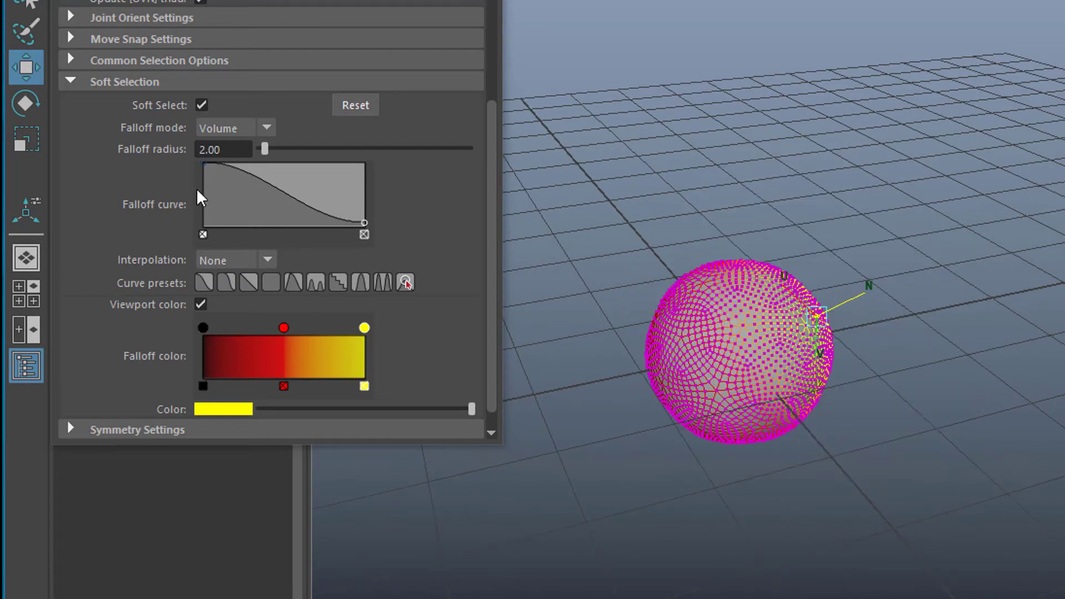
pyautogui.click(212, 152)
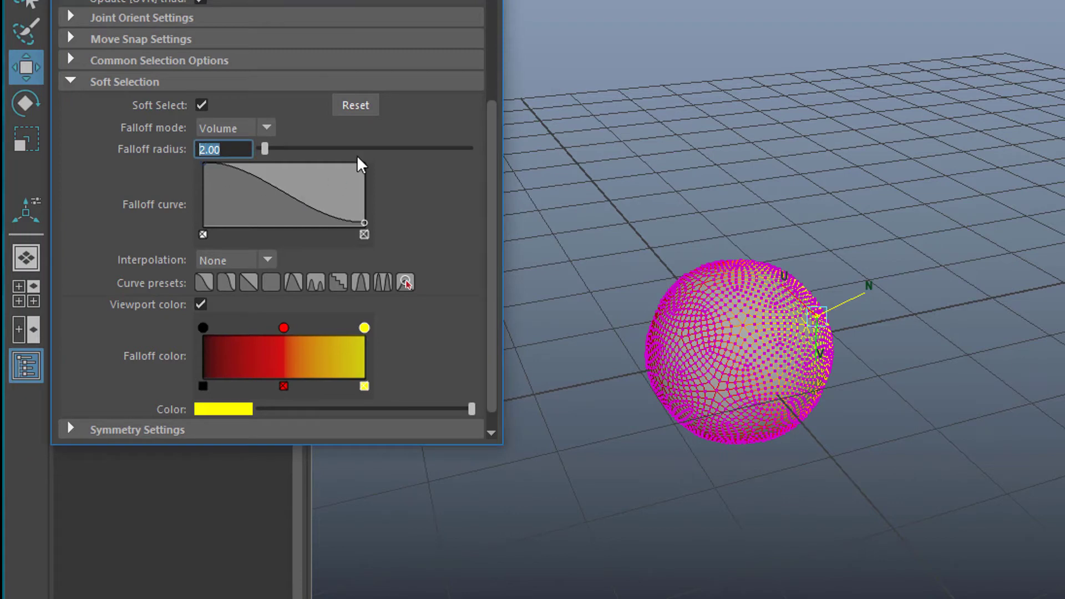
pyautogui.write('0.5')
pyautogui.press('Return')
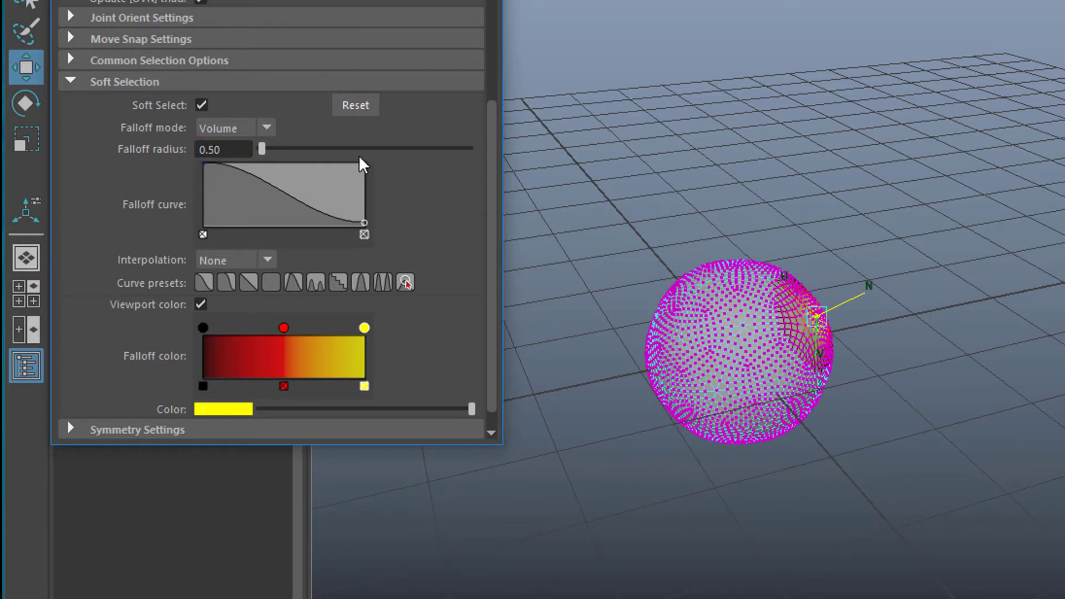
# Pull the vertex into a narrow bulge along the normal, then undo it to restore the round sphere.
pyautogui.scroll(5, 821, 466)
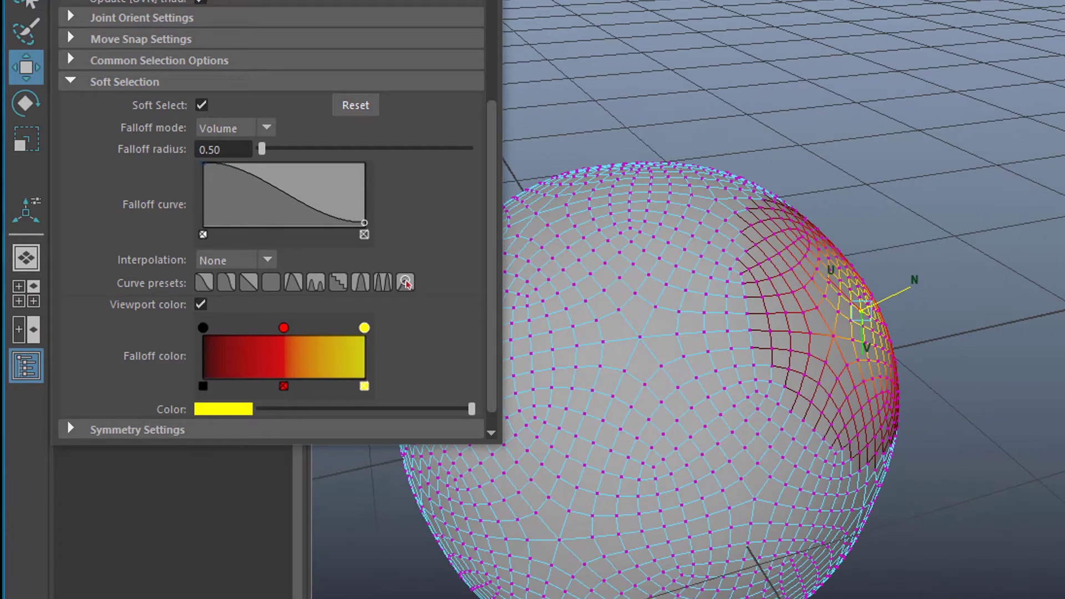
pyautogui.keyDown('alt'); pyautogui.moveTo(994, 361); pyautogui.dragTo(963, 359); pyautogui.keyUp('alt')
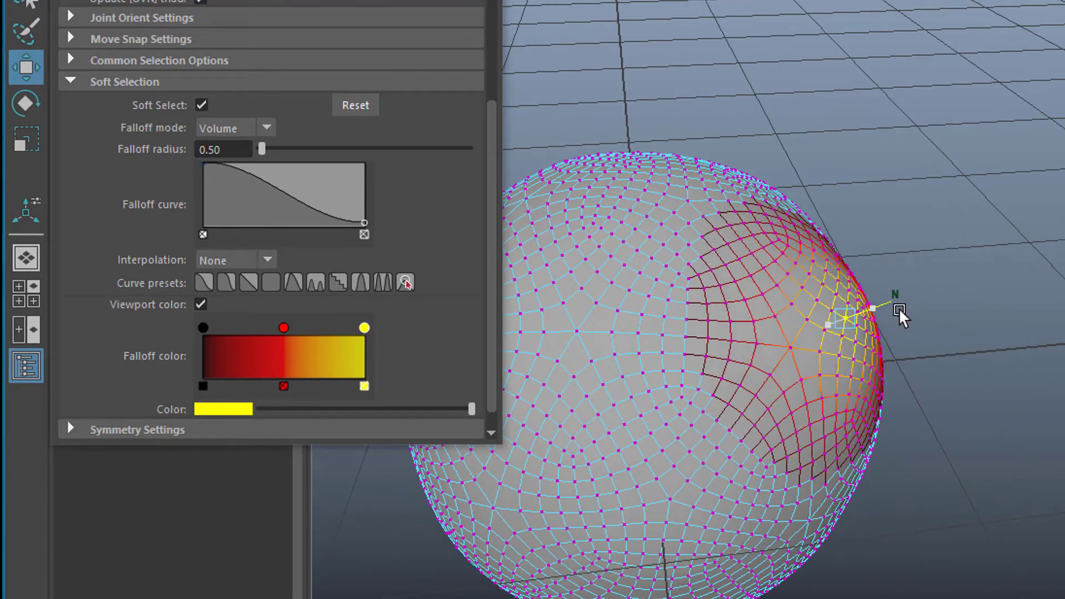
pyautogui.moveTo(900, 316); pyautogui.dragTo(1064, 280)
pyautogui.keyDown('alt'); pyautogui.moveTo(1026, 554); pyautogui.dragTo(987, 597); pyautogui.keyUp('alt')
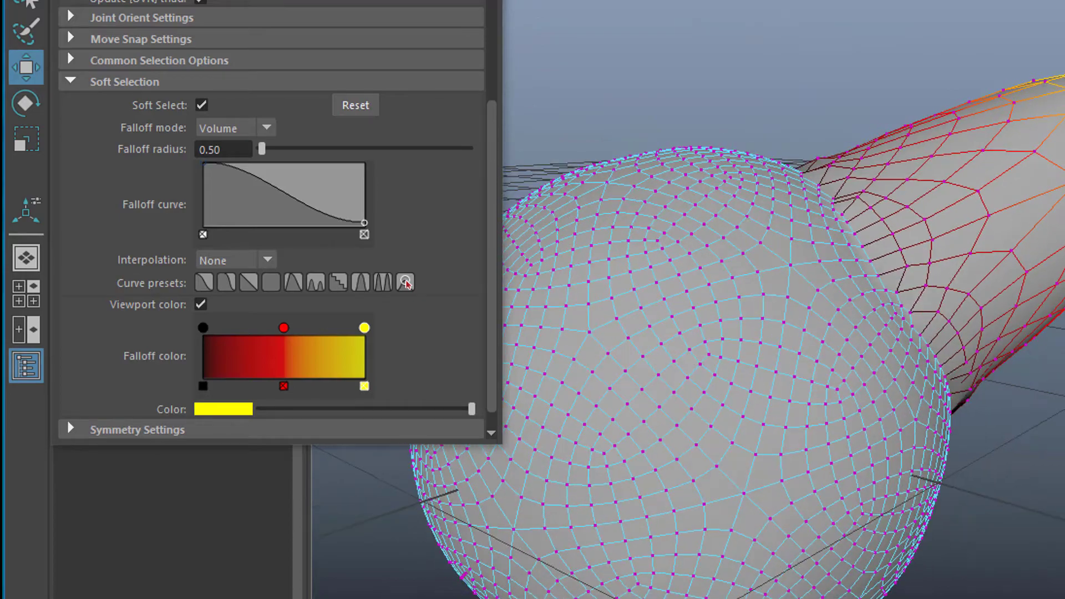
pyautogui.scroll(-3, 777, 333)
pyautogui.keyDown('alt'); pyautogui.moveTo(776, 333); pyautogui.dragTo(721, 333); pyautogui.keyUp('alt')
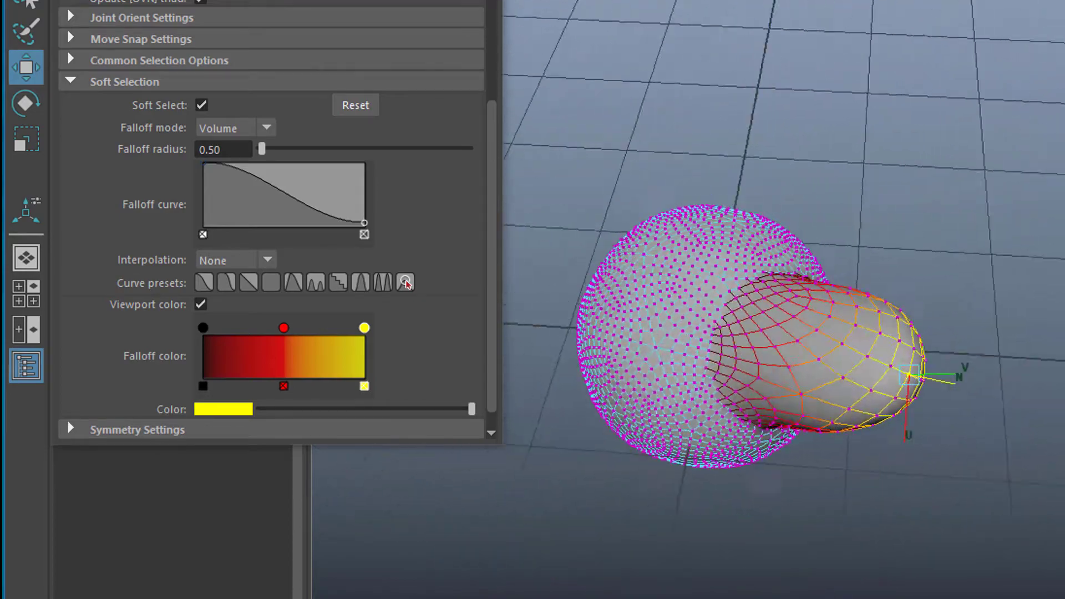
pyautogui.keyDown('alt'); pyautogui.moveTo(899, 555); pyautogui.dragTo(844, 566); pyautogui.keyUp('alt')
pyautogui.hotkey('ctrl', 'z')
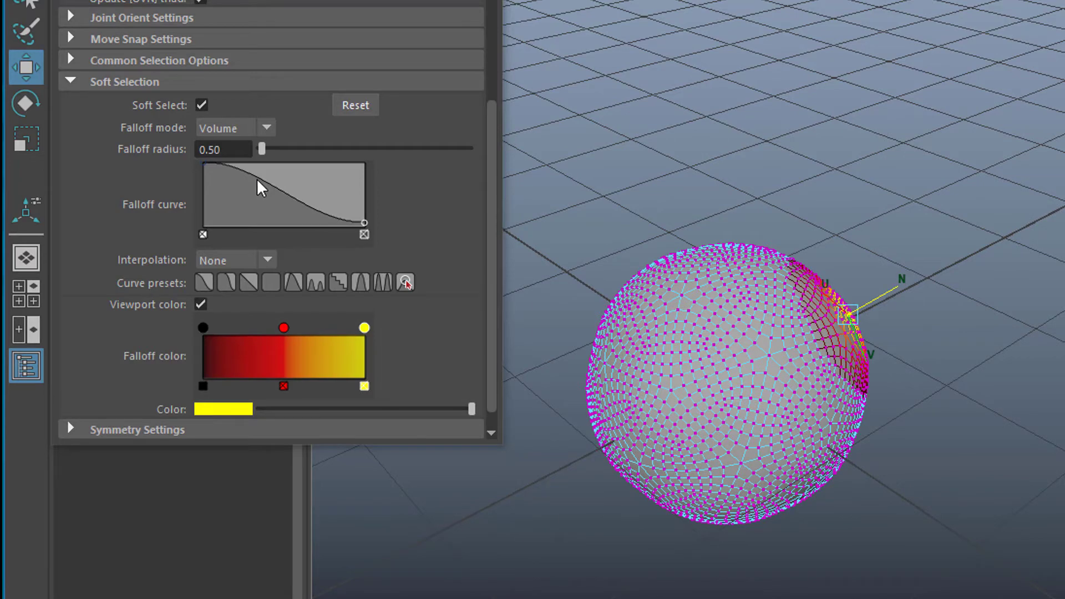
# Set the falloff radius to 1.00 and add points to make the falloff curve wavy.
pyautogui.doubleClick(222, 149)
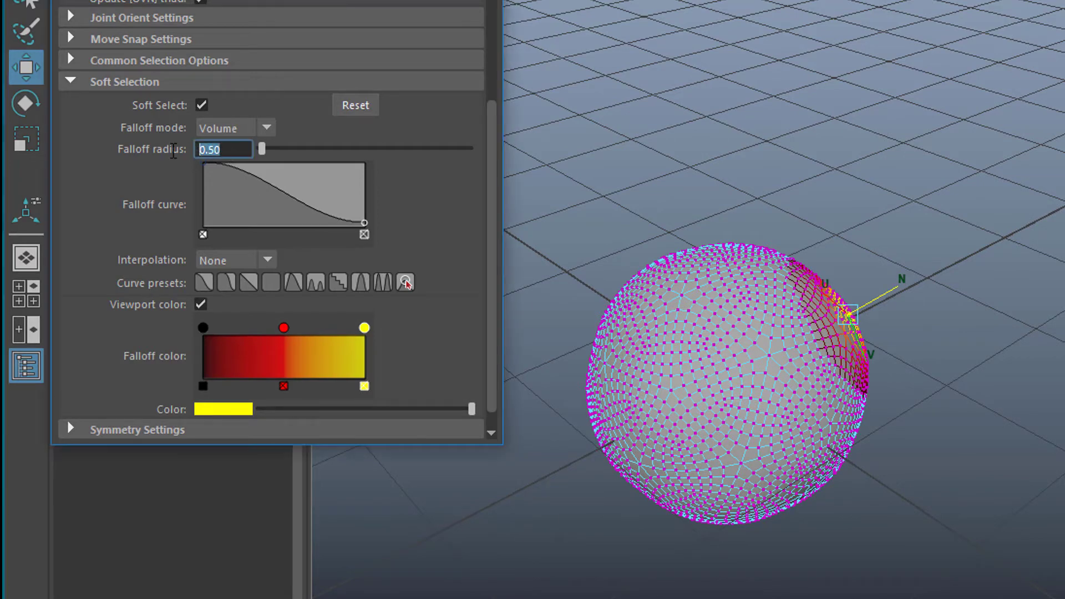
pyautogui.write('1')
pyautogui.press('Return')
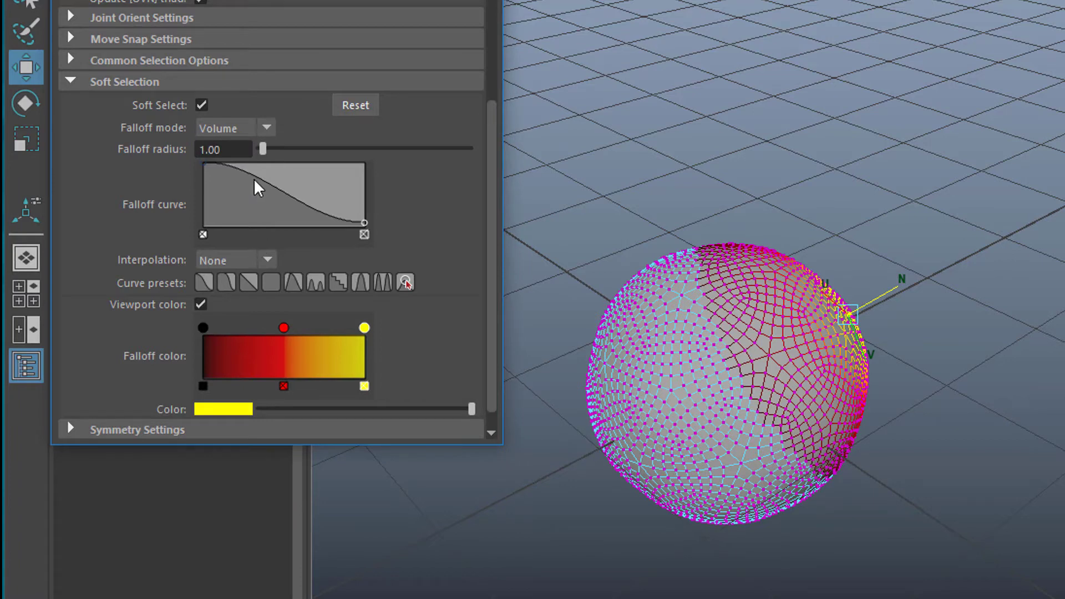
pyautogui.moveTo(254, 178); pyautogui.dragTo(324, 182)
pyautogui.click(289, 183)
# Pull the vertex outward so the sphere forms rippled, ring-like ridges.
pyautogui.keyDown('alt'); pyautogui.moveTo(885, 475); pyautogui.dragTo(785, 309); pyautogui.keyUp('alt')
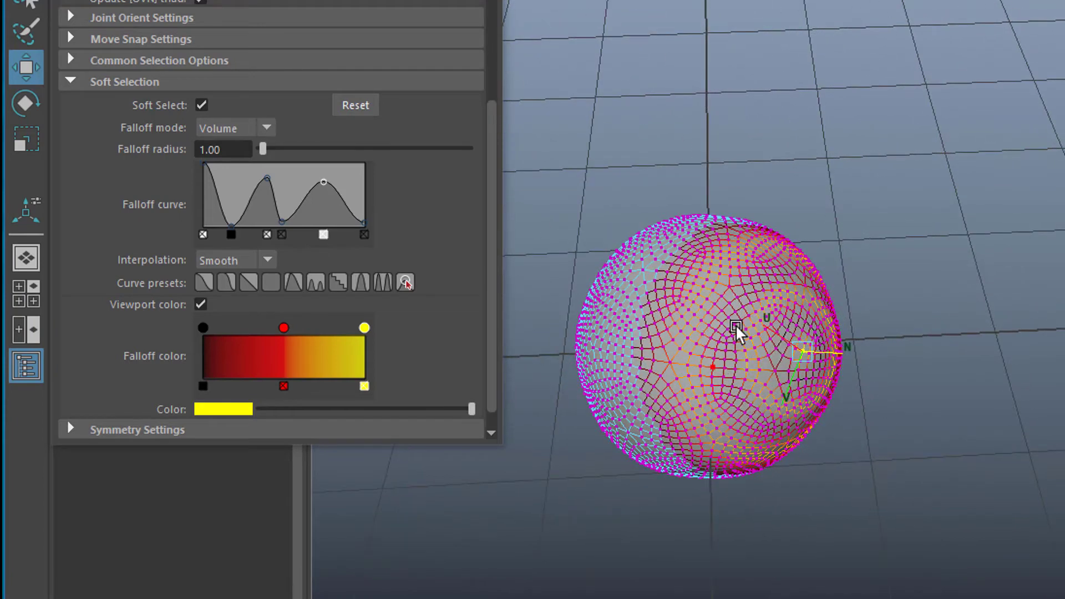
pyautogui.keyDown('alt'); pyautogui.moveTo(858, 531); pyautogui.dragTo(944, 352); pyautogui.keyUp('alt')
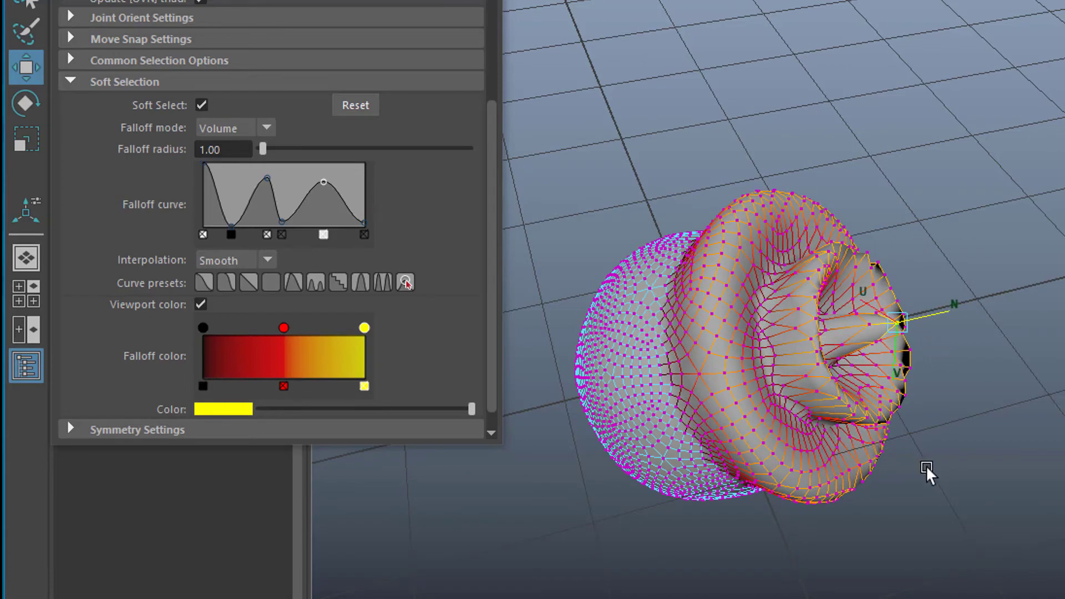
pyautogui.keyDown('alt'); pyautogui.moveTo(930, 471); pyautogui.dragTo(978, 459); pyautogui.keyUp('alt')
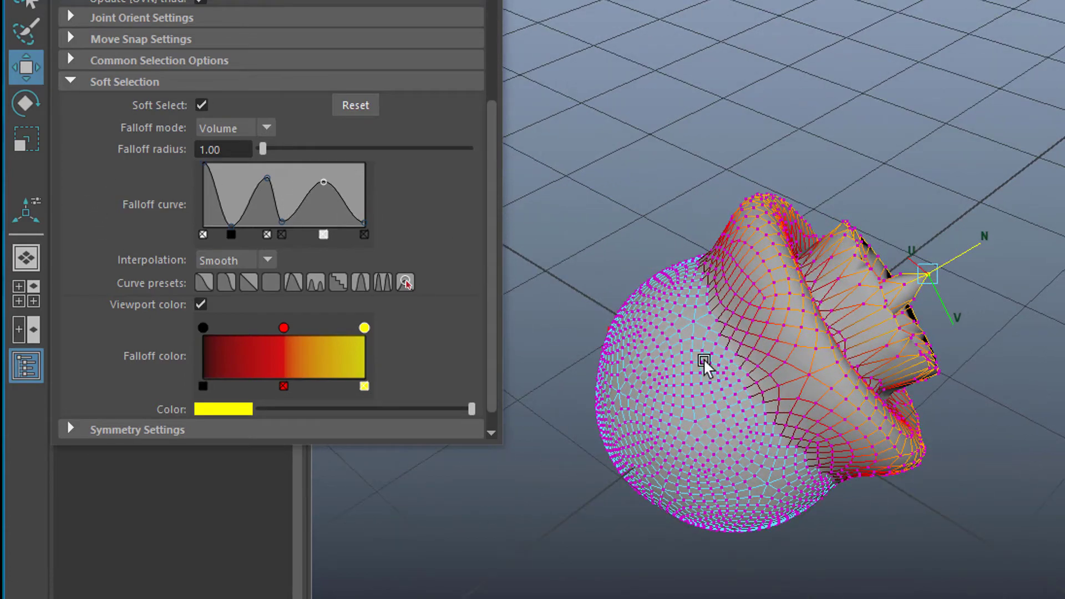
pyautogui.keyDown('alt'); pyautogui.moveTo(832, 582); pyautogui.dragTo(716, 574); pyautogui.keyUp('alt')
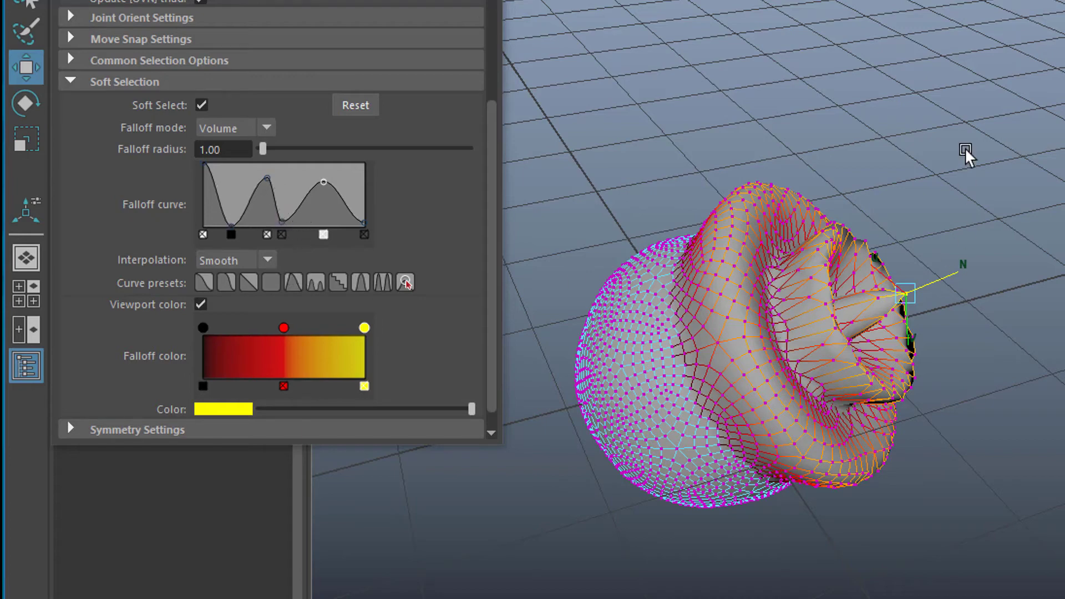
# Undo the rippled pull and set the first two falloff curve keys to None interpolation.
pyautogui.hotkey('ctrl', 'z')
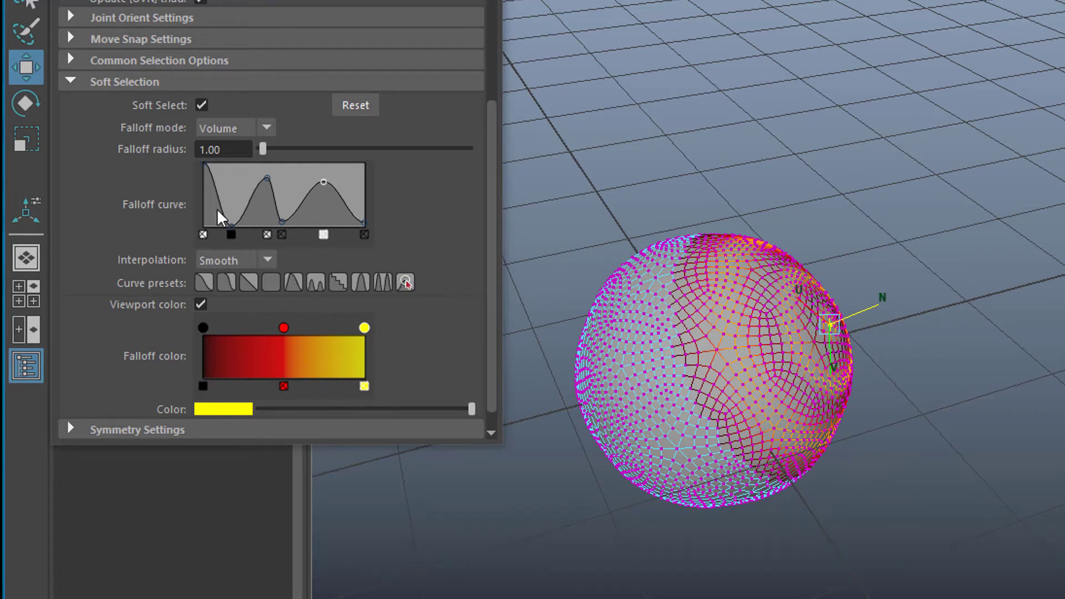
pyautogui.click(266, 262)
pyautogui.click(250, 278)
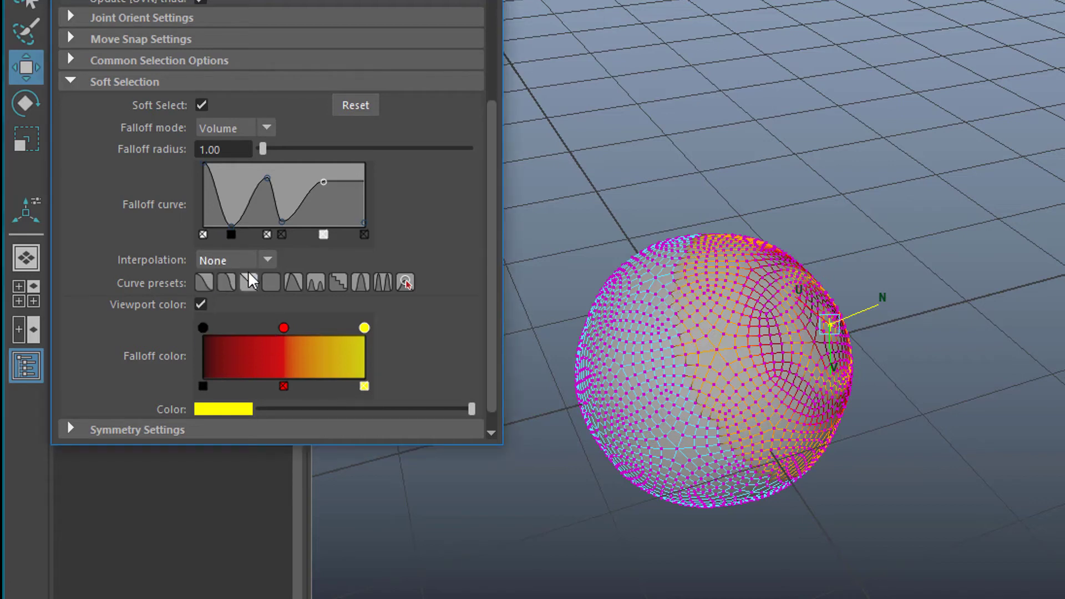
pyautogui.click(267, 178)
pyautogui.click(262, 260)
pyautogui.click(249, 281)
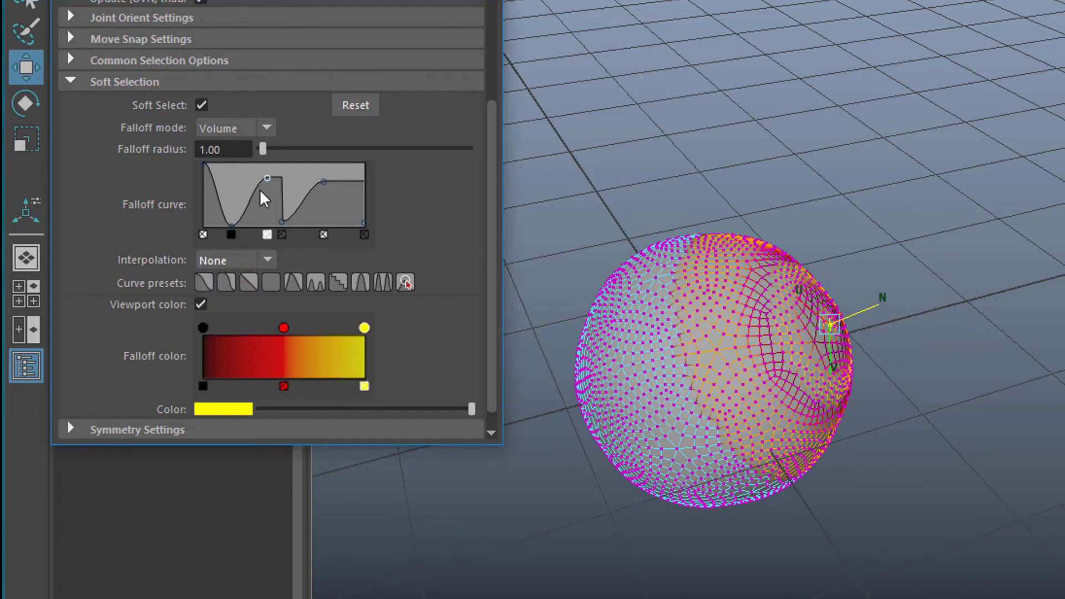
# Set two more curve keys to None and pull the vertex out into stepped rings.
pyautogui.click(231, 227)
pyautogui.click(261, 260)
pyautogui.click(249, 281)
pyautogui.click(282, 222)
pyautogui.click(262, 260)
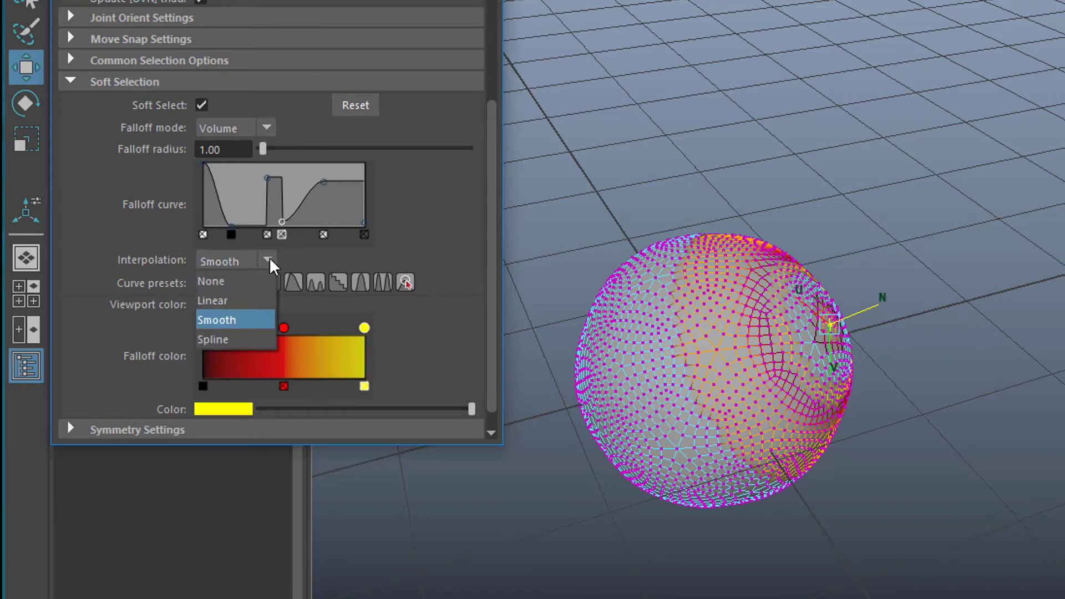
pyautogui.click(250, 281)
pyautogui.moveTo(863, 317); pyautogui.dragTo(950, 305)
pyautogui.moveTo(942, 395)
pyautogui.keyDown('alt'); pyautogui.mouseDown()
pyautogui.moveTo(821, 423)
pyautogui.moveTo(720, 388)
pyautogui.moveTo(773, 349)
pyautogui.moveTo(851, 410)
pyautogui.moveTo(994, 404)
pyautogui.moveTo(998, 355)
pyautogui.moveTo(979, 423)
pyautogui.moveTo(952, 404)
pyautogui.mouseUp(); pyautogui.keyUp('alt')
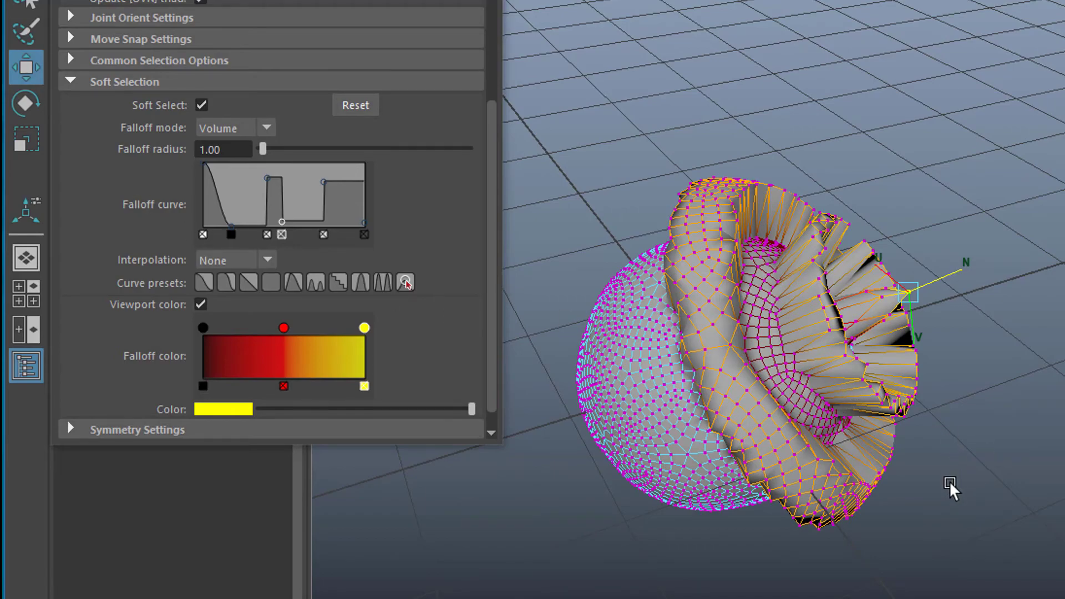
# Switch to the Scale tool and expand the Soft Selection settings.
pyautogui.keyDown('alt'); pyautogui.moveTo(951, 488); pyautogui.dragTo(890, 496); pyautogui.keyUp('alt')
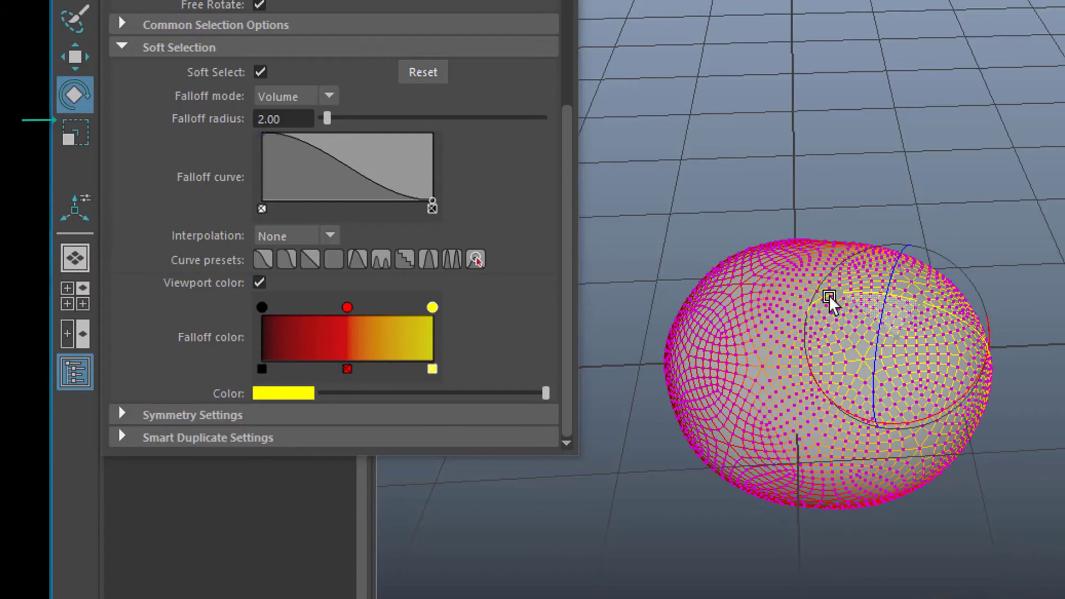
pyautogui.keyDown('alt'); pyautogui.moveTo(965, 466); pyautogui.dragTo(963, 443); pyautogui.keyUp('alt')
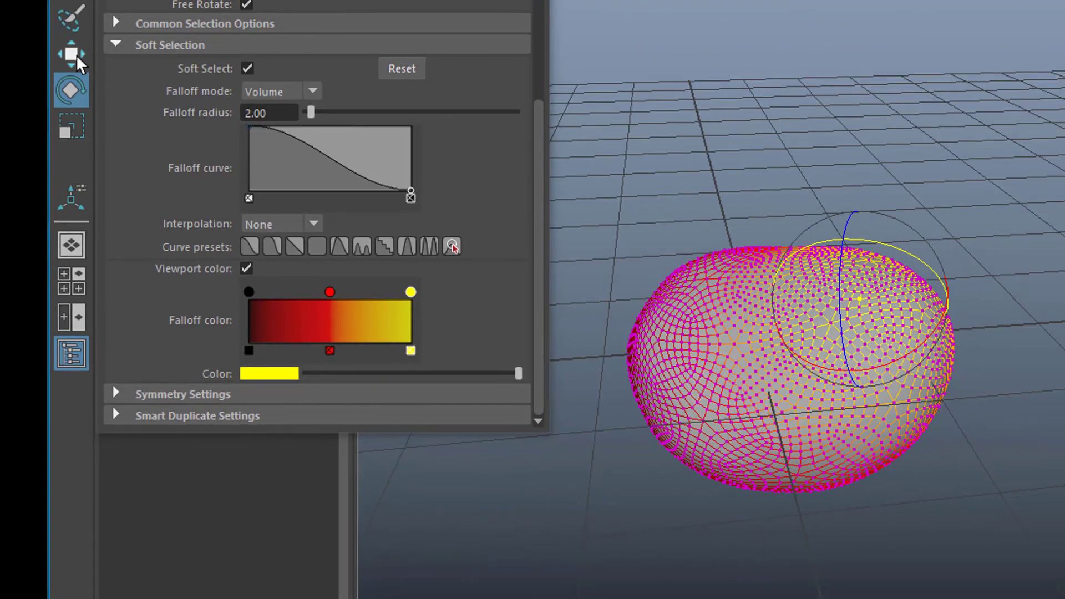
pyautogui.click(74, 131)
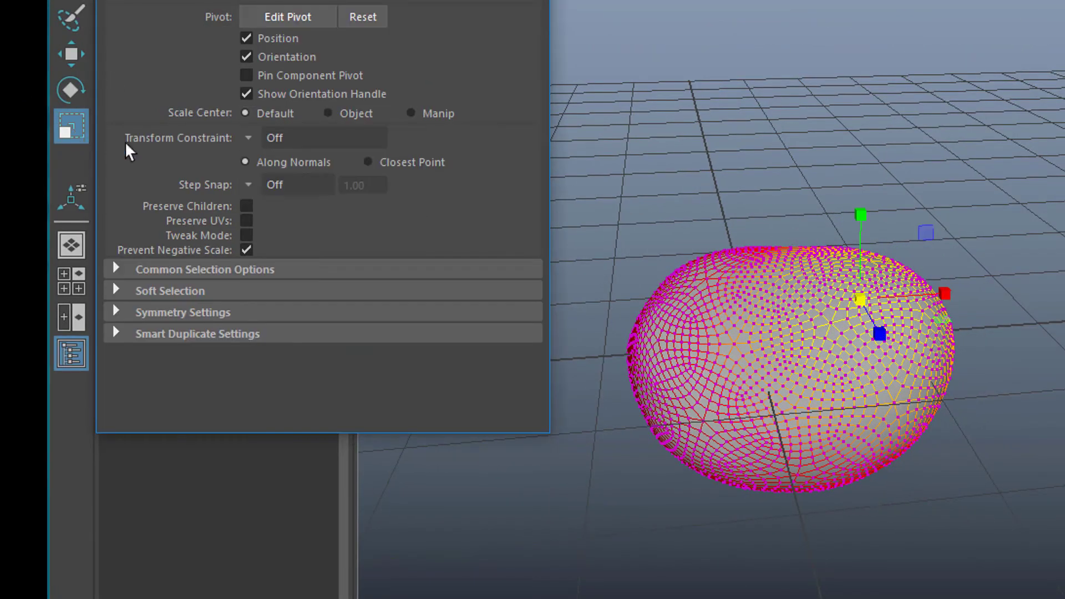
pyautogui.click(114, 289)
pyautogui.moveTo(538, 244); pyautogui.dragTo(697, 340)
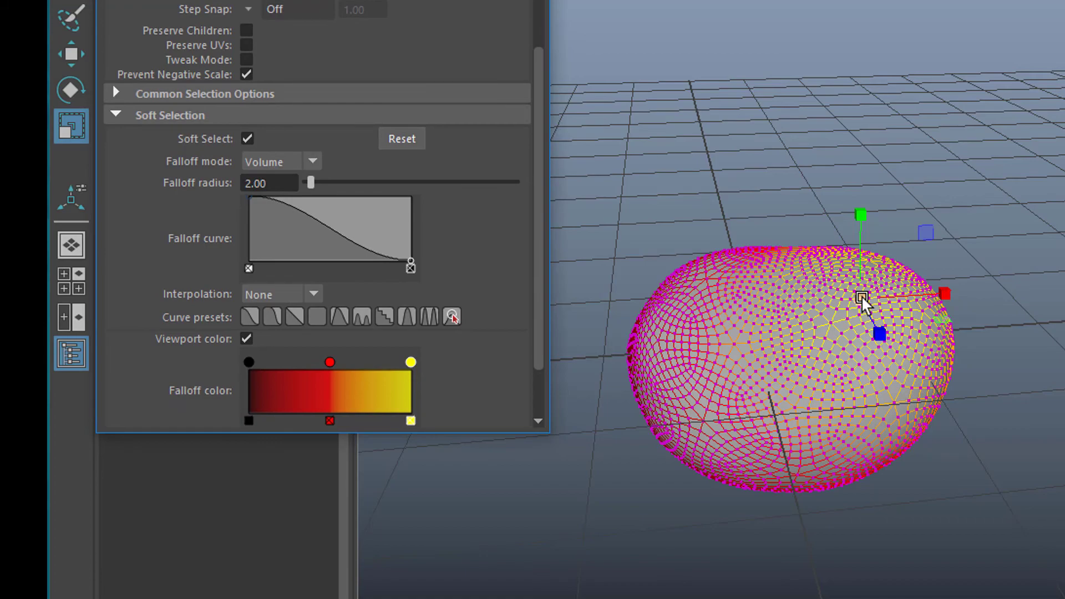
# Add wave-peak points to the falloff curve and scale the soft selection into a lumpy blob.
pyautogui.click(302, 210)
pyautogui.click(325, 254)
pyautogui.moveTo(325, 254); pyautogui.dragTo(349, 198)
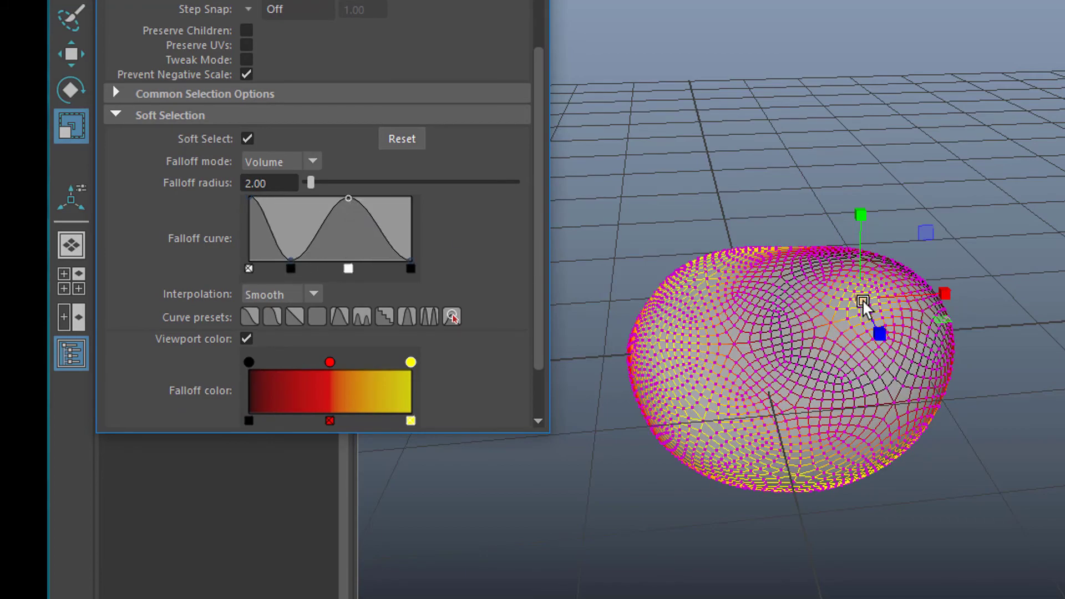
pyautogui.moveTo(864, 299); pyautogui.dragTo(895, 438)
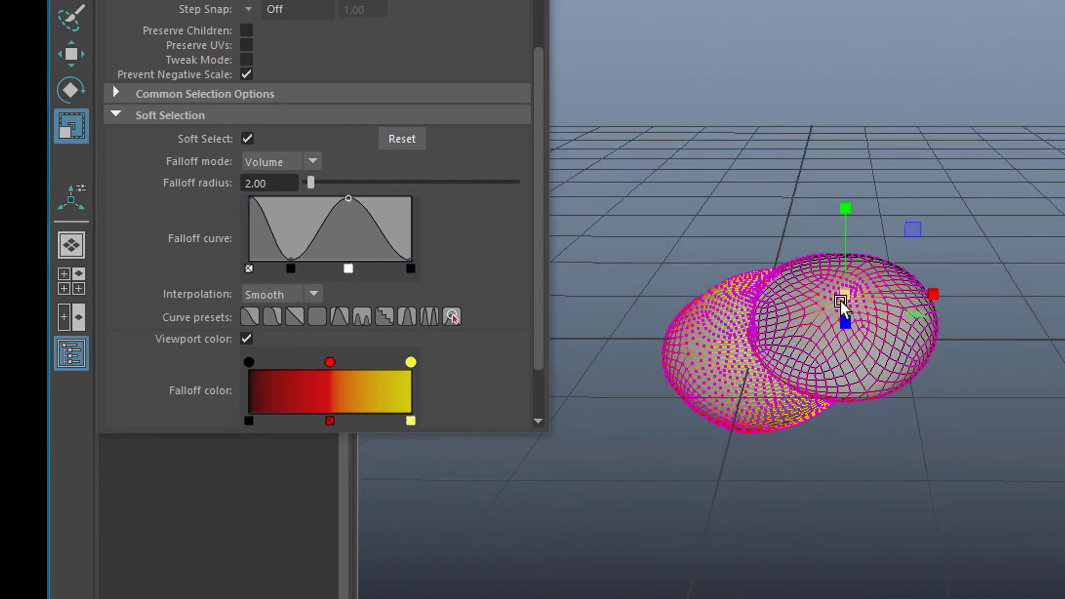
pyautogui.moveTo(847, 291); pyautogui.dragTo(907, 299)
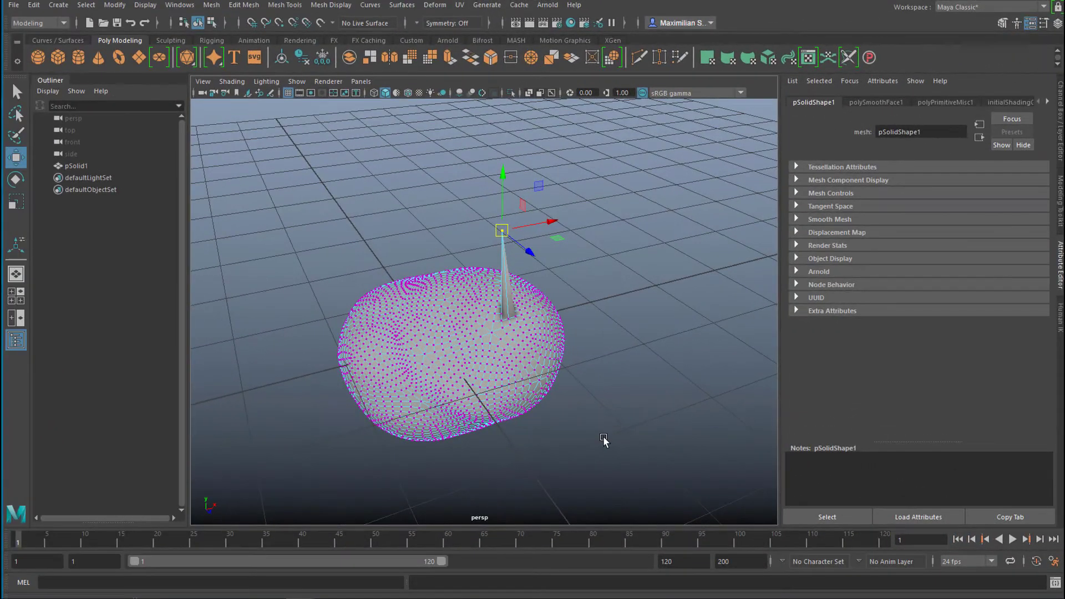
pyautogui.keyDown('alt'); pyautogui.moveTo(604, 440); pyautogui.dragTo(596, 413); pyautogui.keyUp('alt')
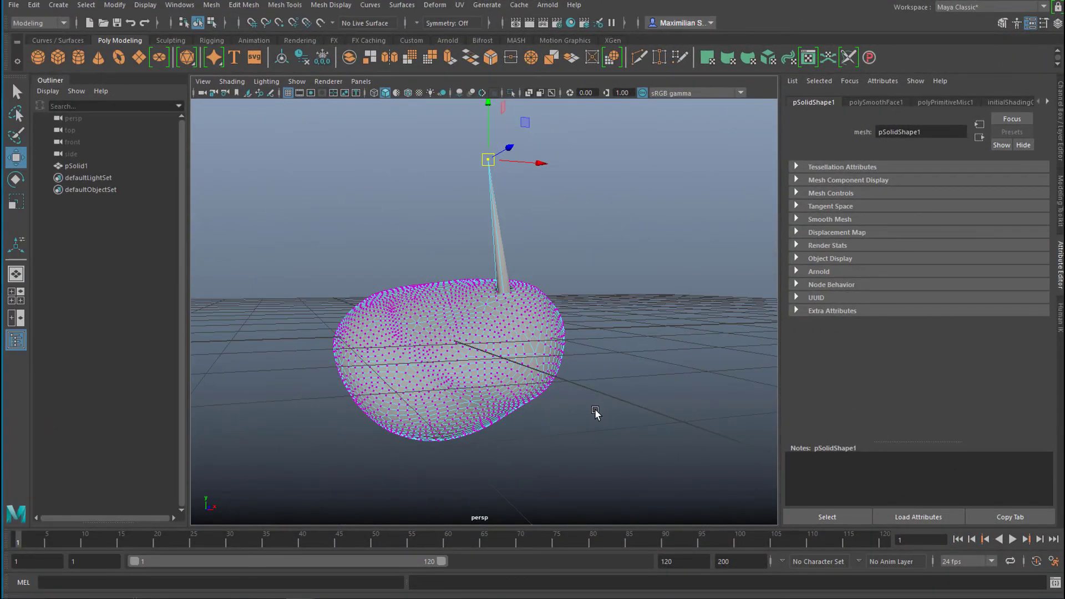